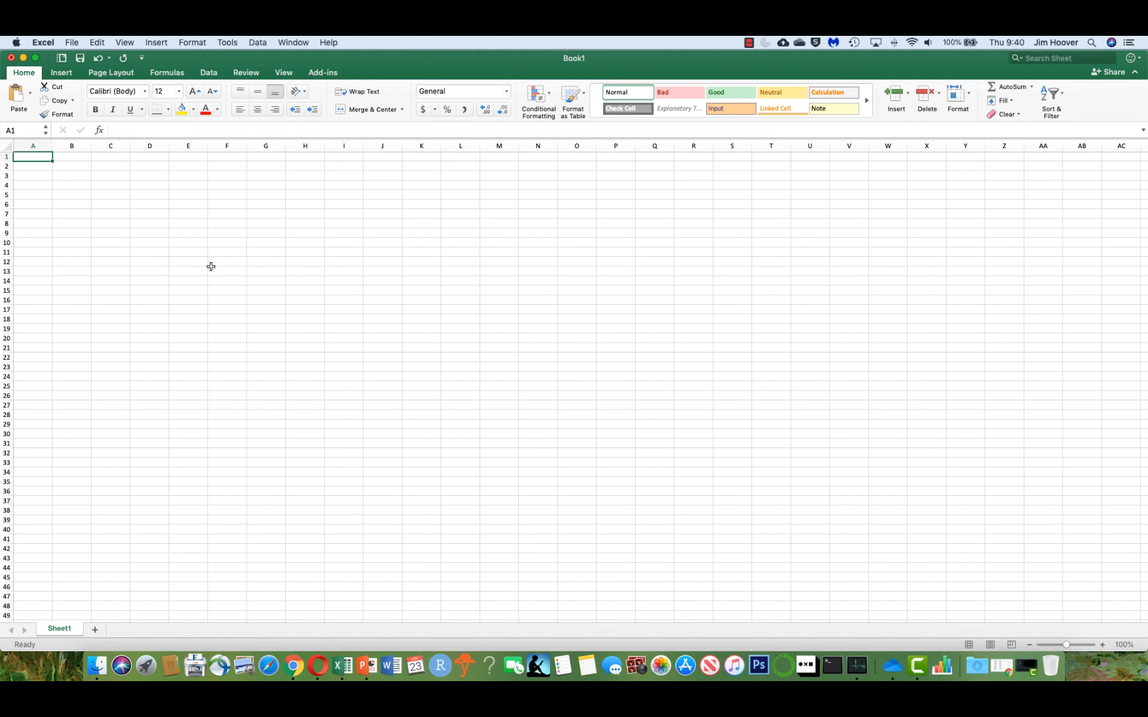
Open psam_h12_00100.csv from the Desktop and close the Numbers window it opens in.
{"action": "left_click", "coordinate": [91, 666]}
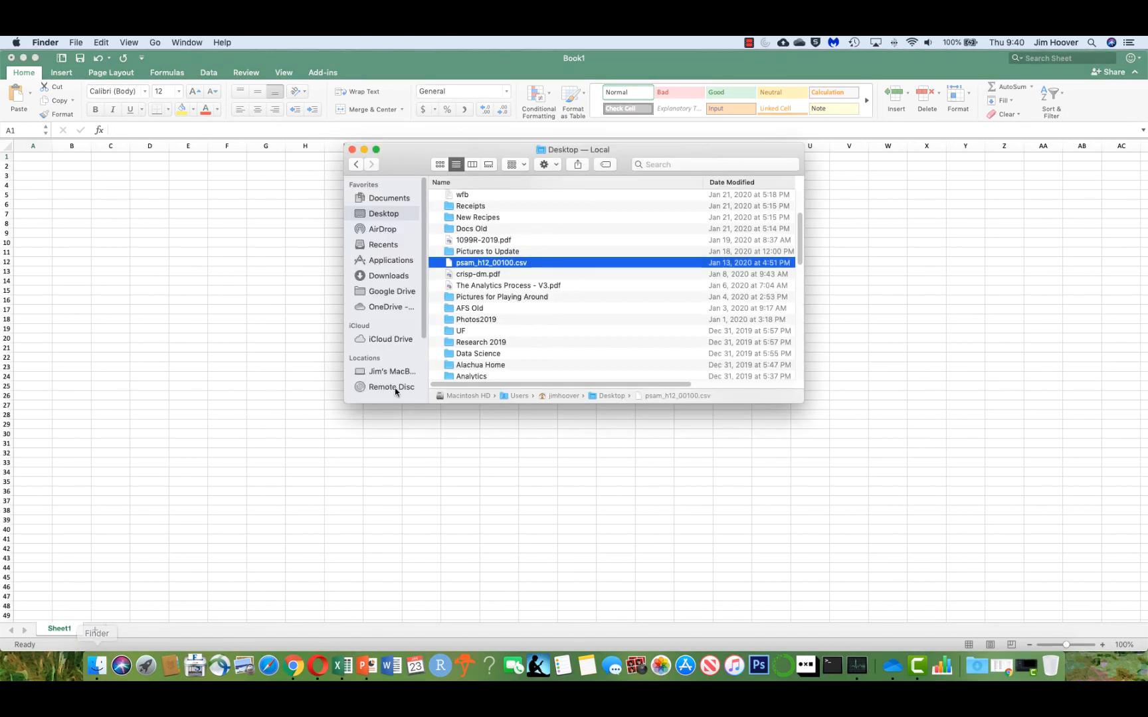
{"action": "double_click", "coordinate": [522, 264]}
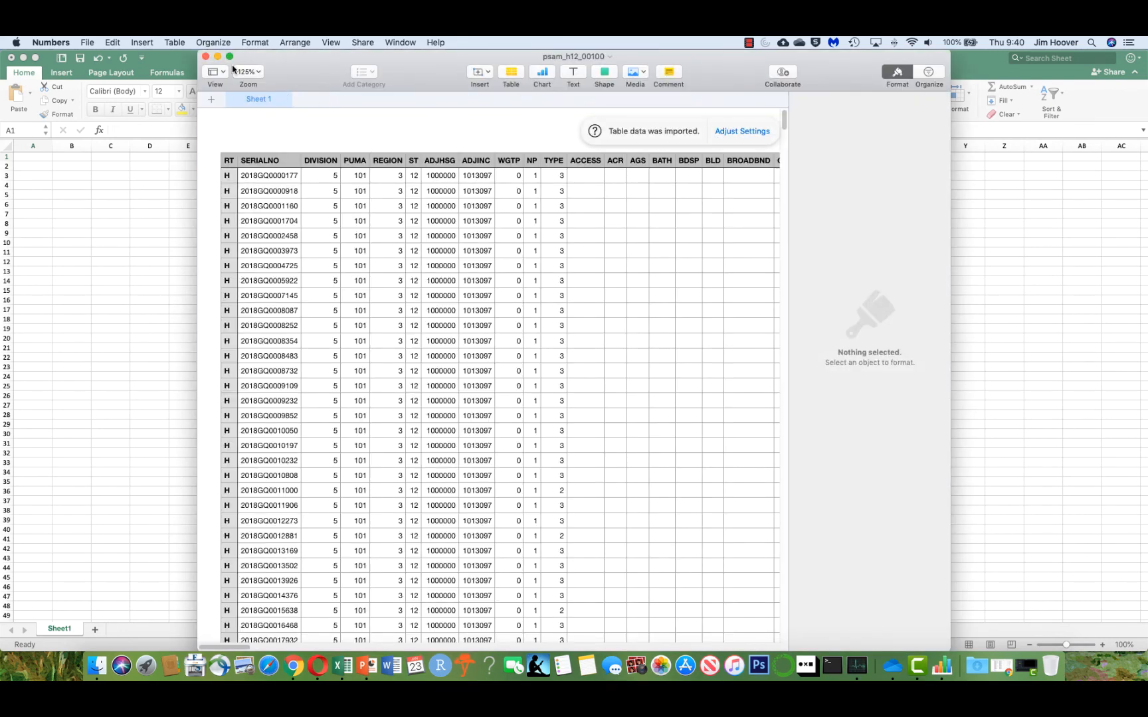
{"action": "left_click", "coordinate": [206, 56]}
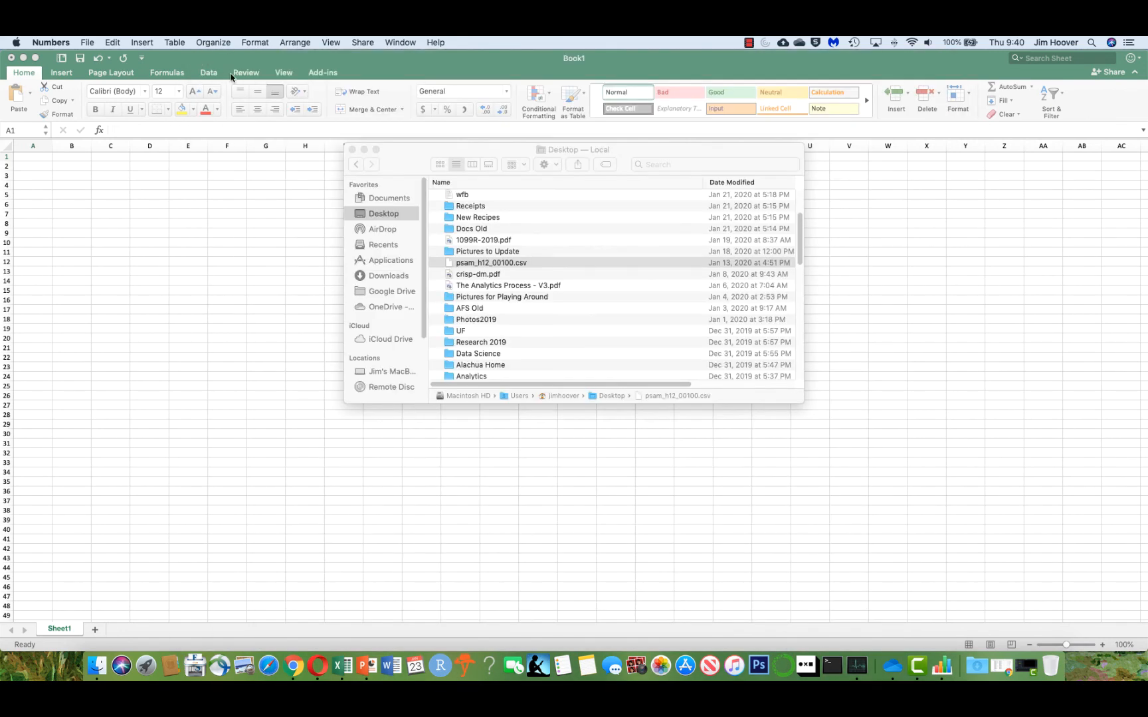
Open psam_h12_00100.csv with Microsoft Excel and maximize its window.
{"action": "right_click", "coordinate": [510, 264]}
{"action": "mouse_move", "coordinate": [592, 279]}
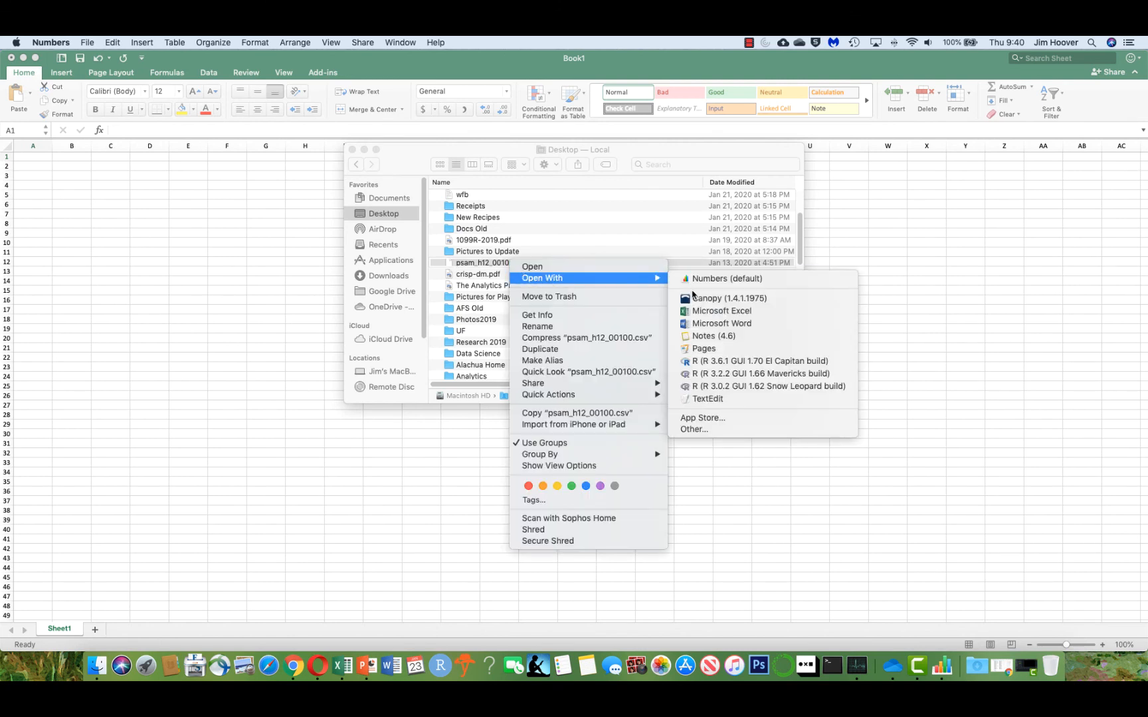
{"action": "left_click", "coordinate": [691, 311]}
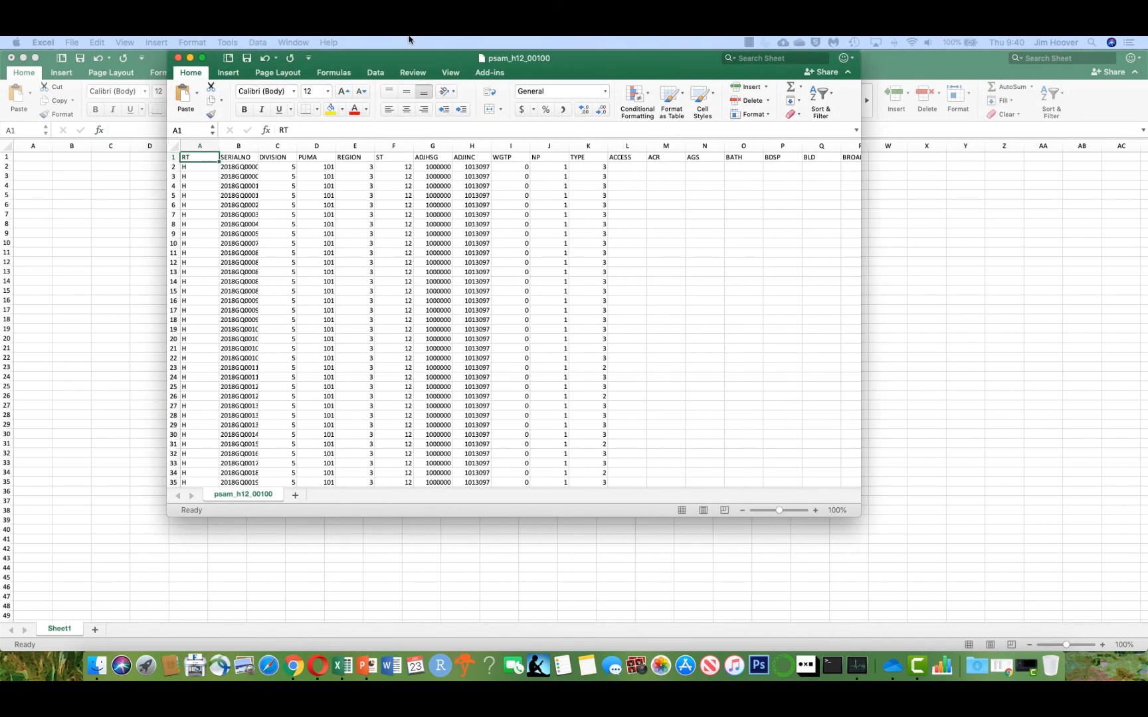
{"action": "double_click", "coordinate": [413, 63]}
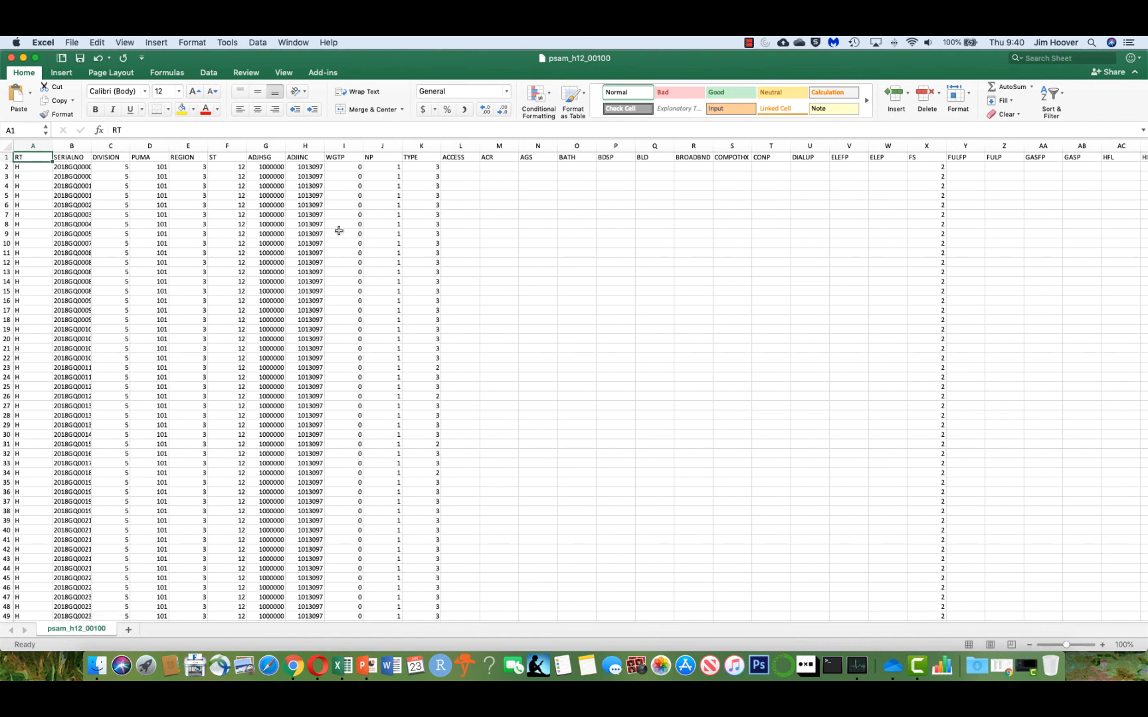
Turn on column filters for the data and locate the HINCP column header with Find.
{"action": "left_click", "coordinate": [1048, 95]}
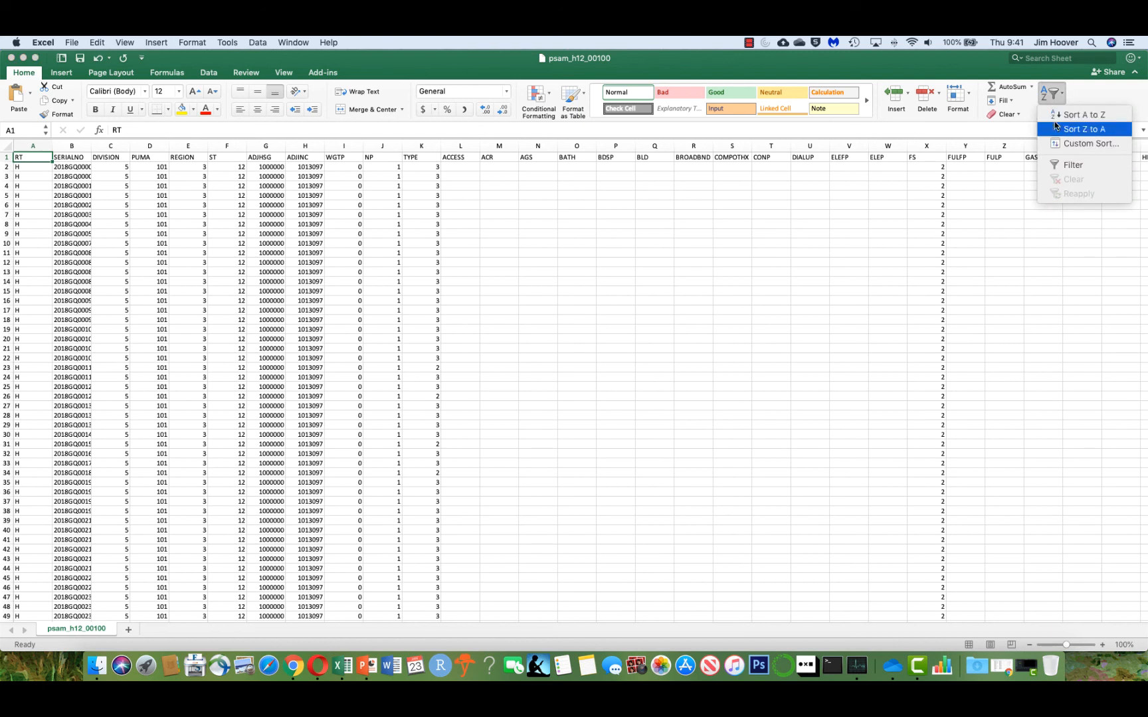
{"action": "left_click", "coordinate": [1060, 165]}
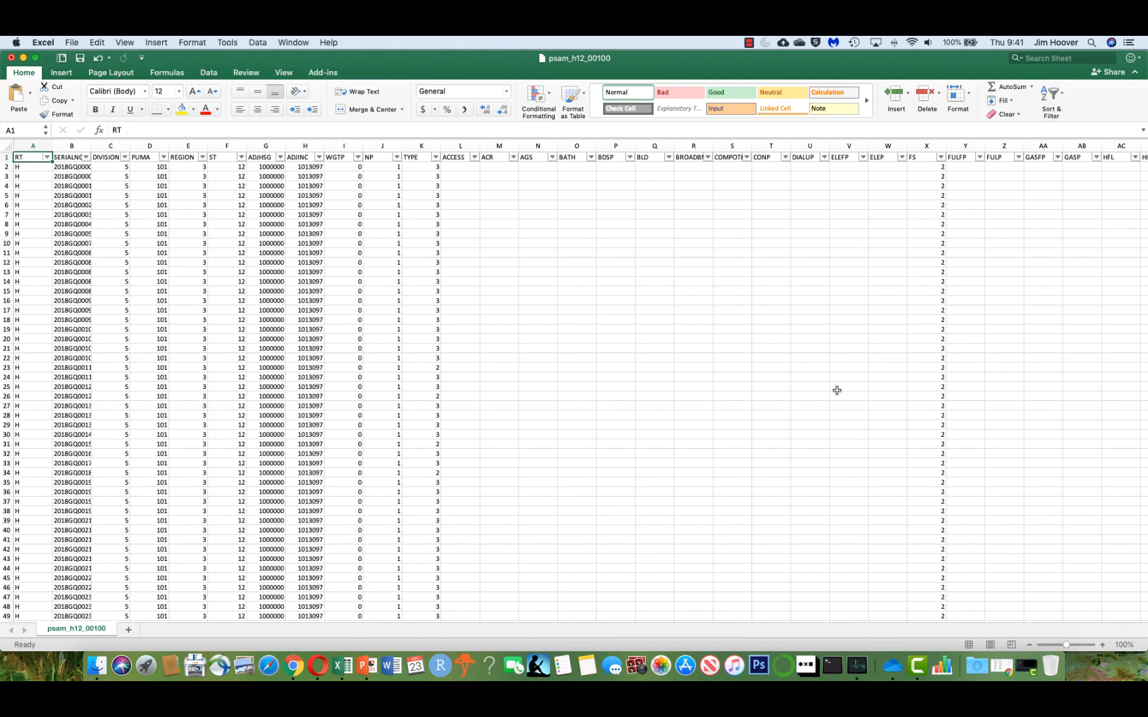
{"action": "key", "text": "cmd+f"}
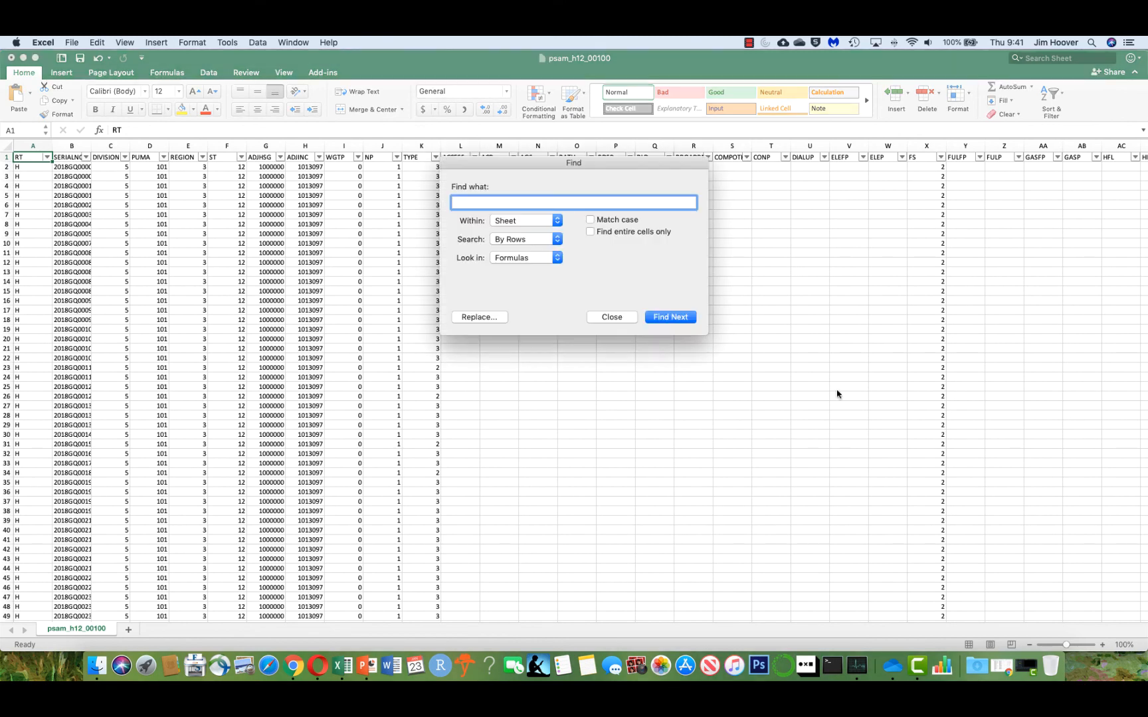
{"action": "type", "text": "HINCP"}
{"action": "key", "text": "Return"}
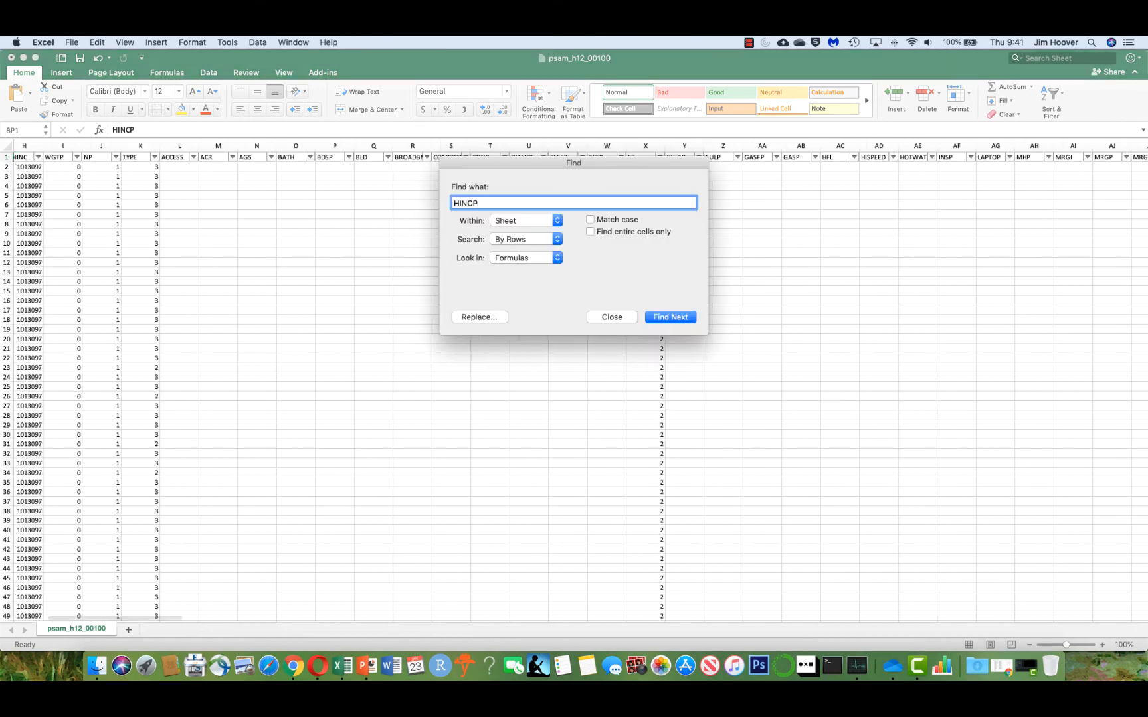
{"action": "left_click", "coordinate": [598, 318]}
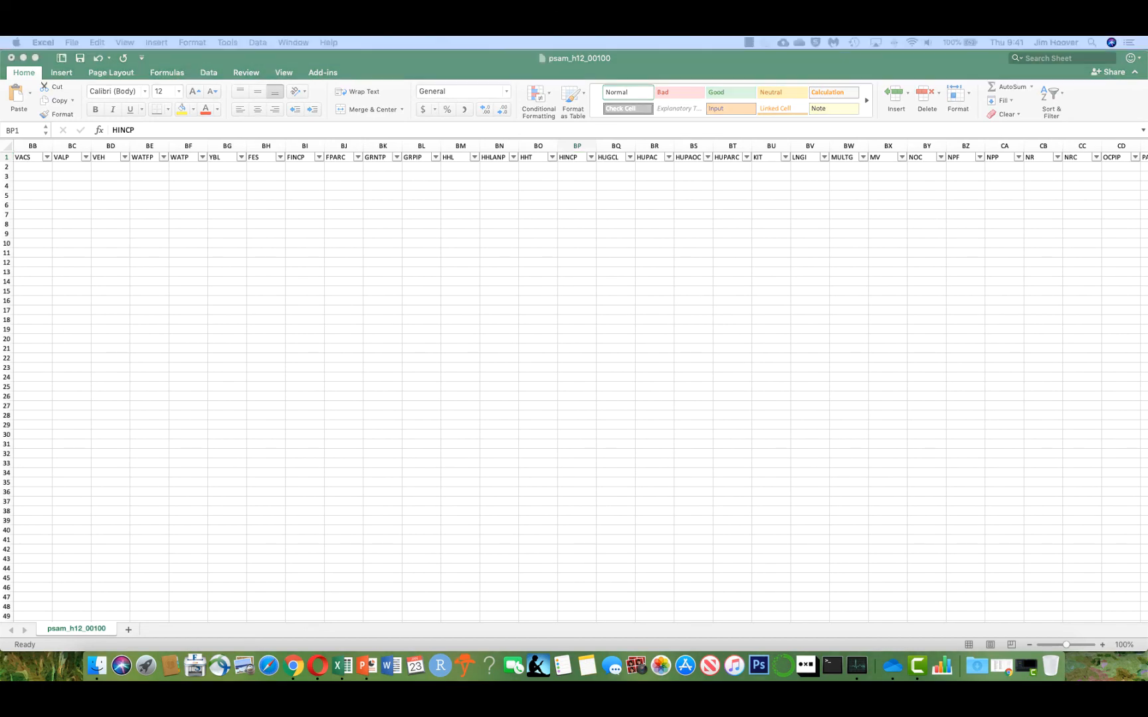
Switch to the PUMS data dictionary in Opera and search it for Household Income to read the HINCP definition.
{"action": "left_click_drag", "start_coordinate": [1, 100], "coordinate": [558, 44]}
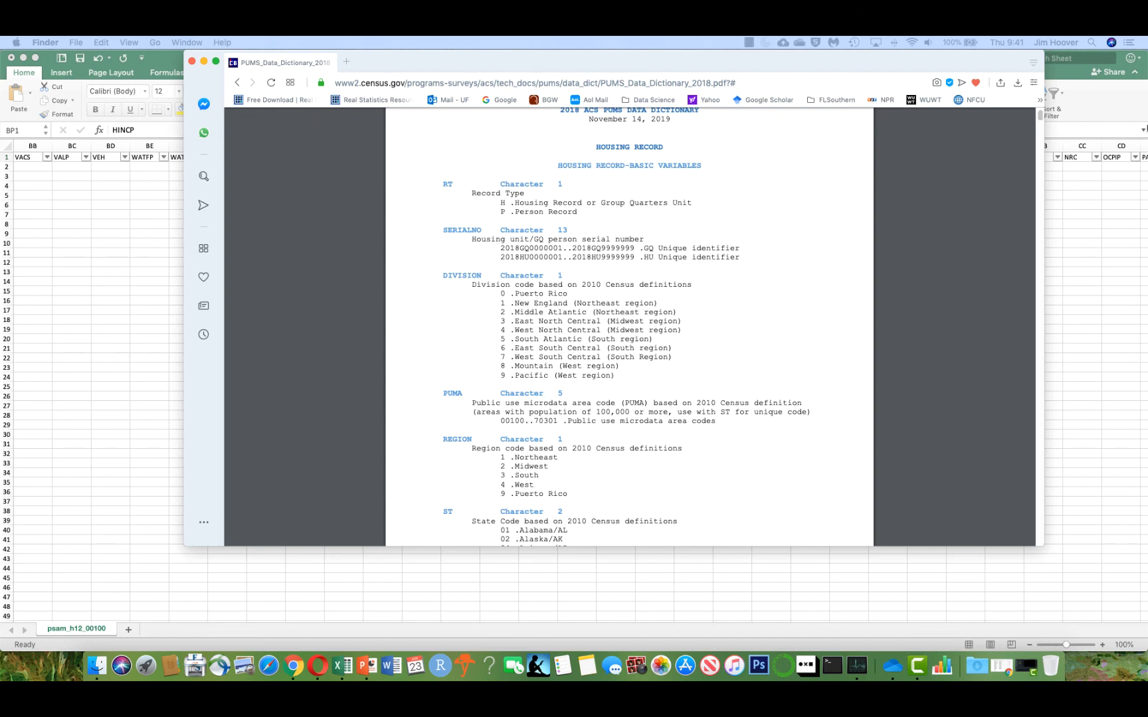
{"action": "left_click", "coordinate": [895, 332]}
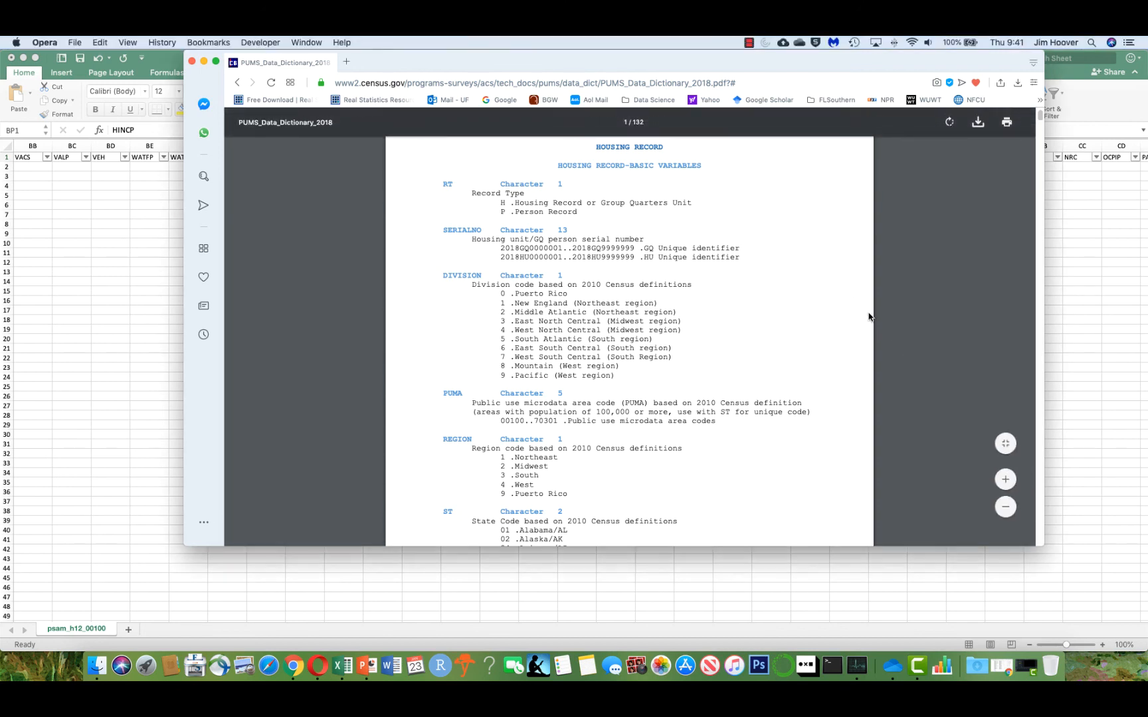
{"action": "key", "text": "super+f"}
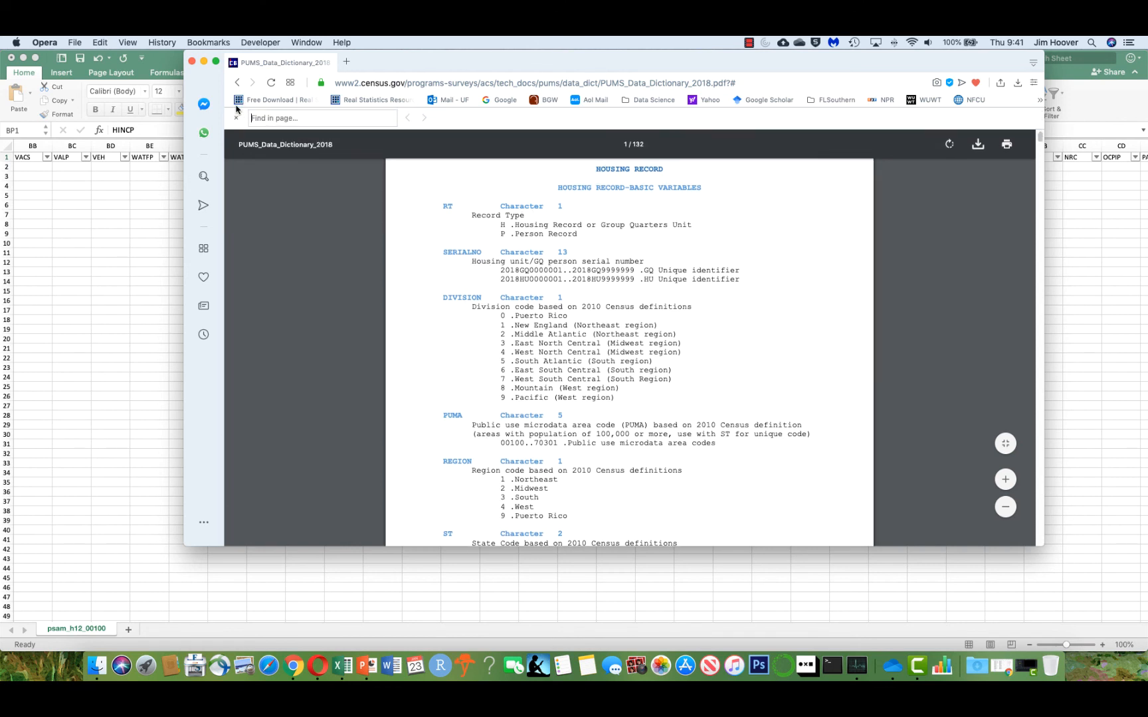
{"action": "type", "text": "Househ"}
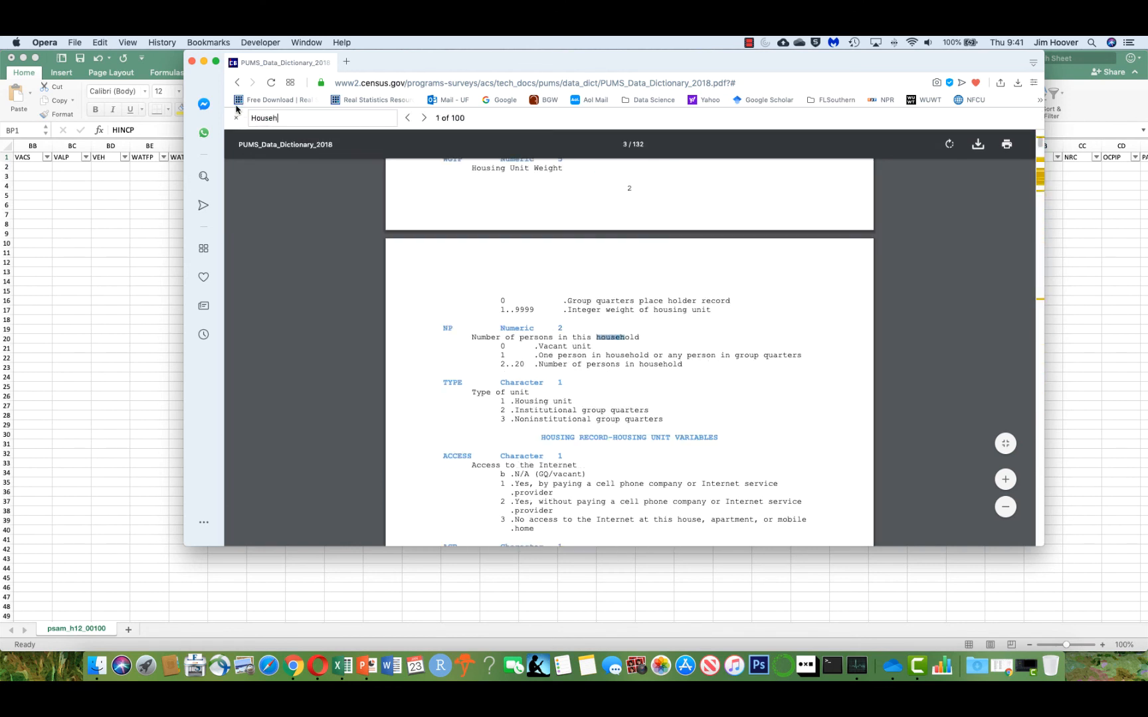
{"action": "type", "text": "old Inc"}
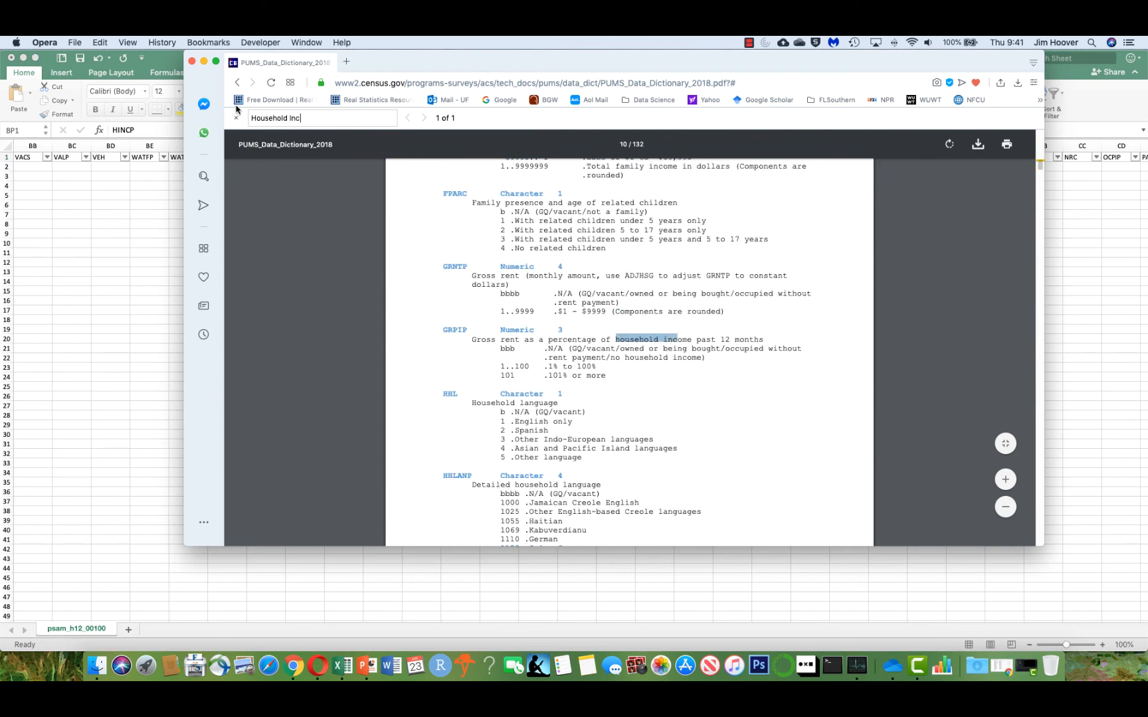
{"action": "type", "text": "ome"}
{"action": "left_click", "coordinate": [424, 122]}
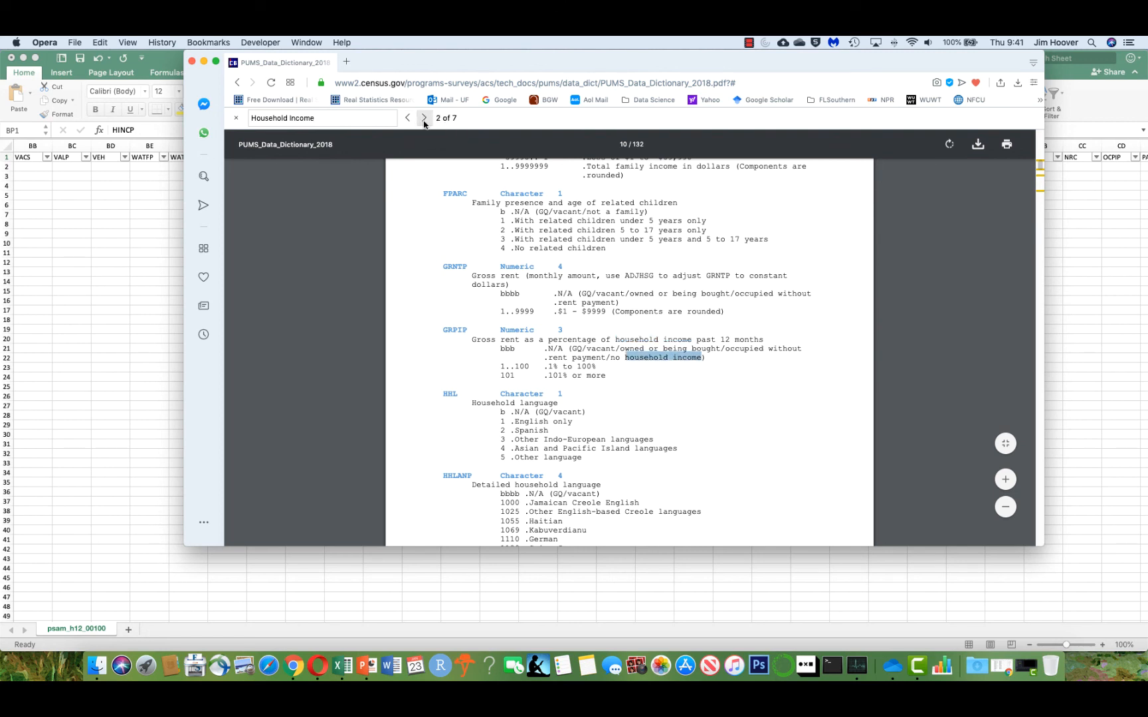
{"action": "left_click", "coordinate": [424, 122]}
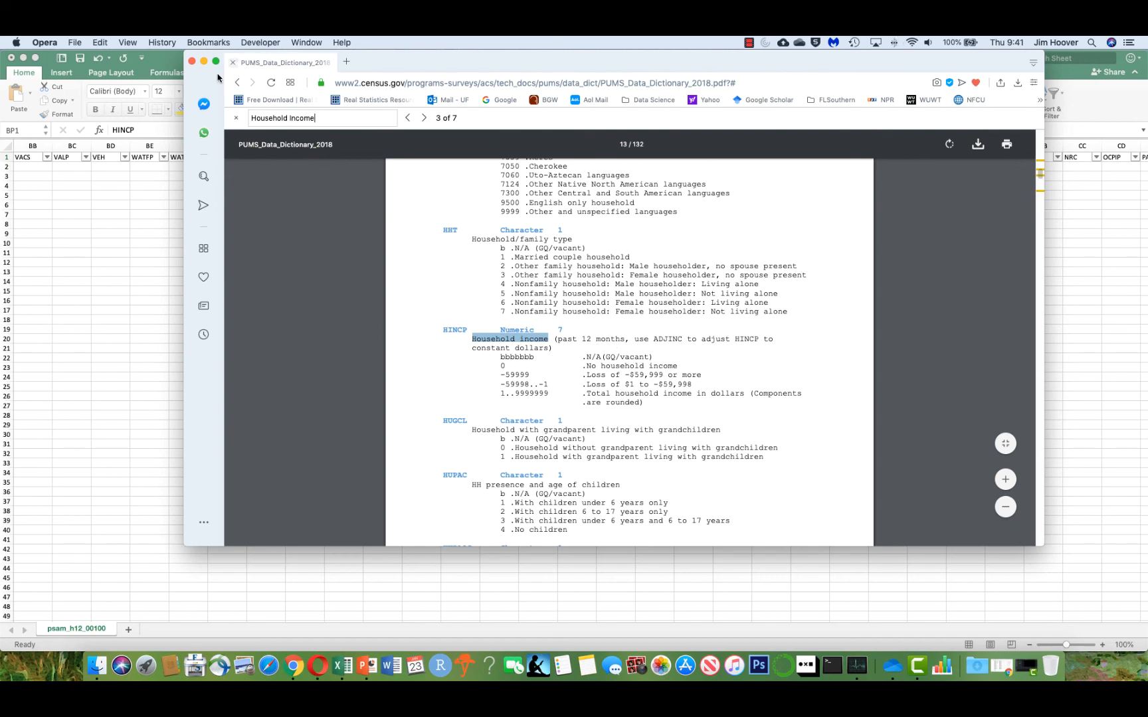
{"action": "left_click", "coordinate": [128, 225]}
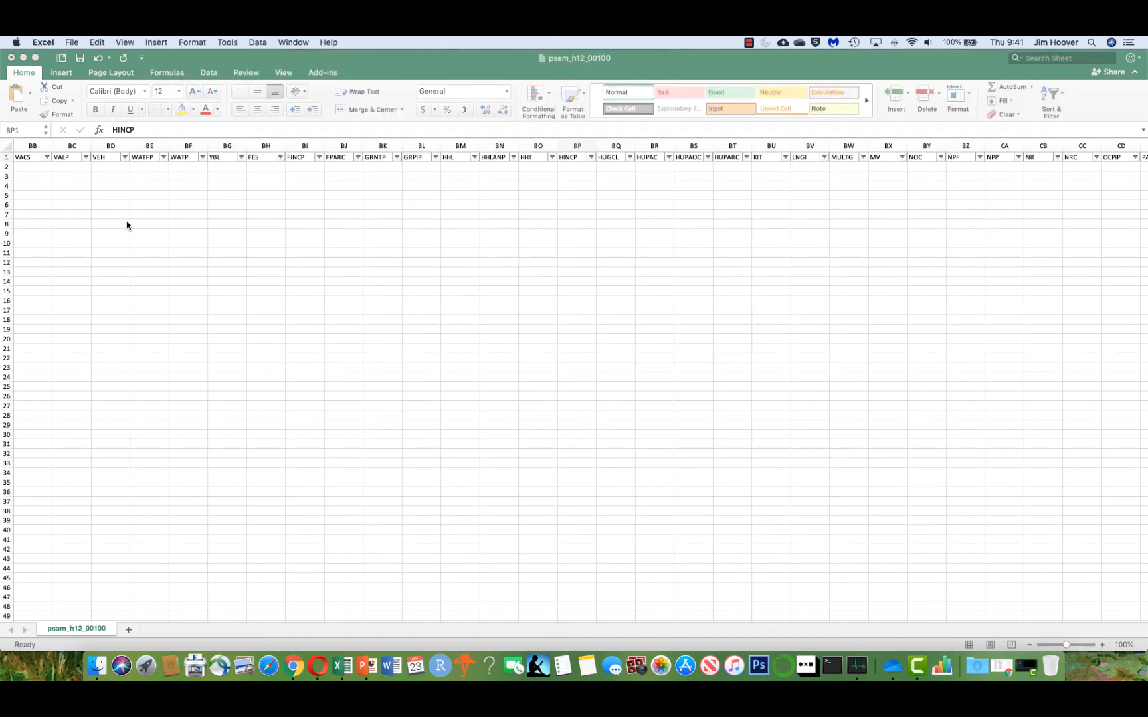
Filter the HINCP column to exclude blank values.
{"action": "left_click", "coordinate": [591, 158]}
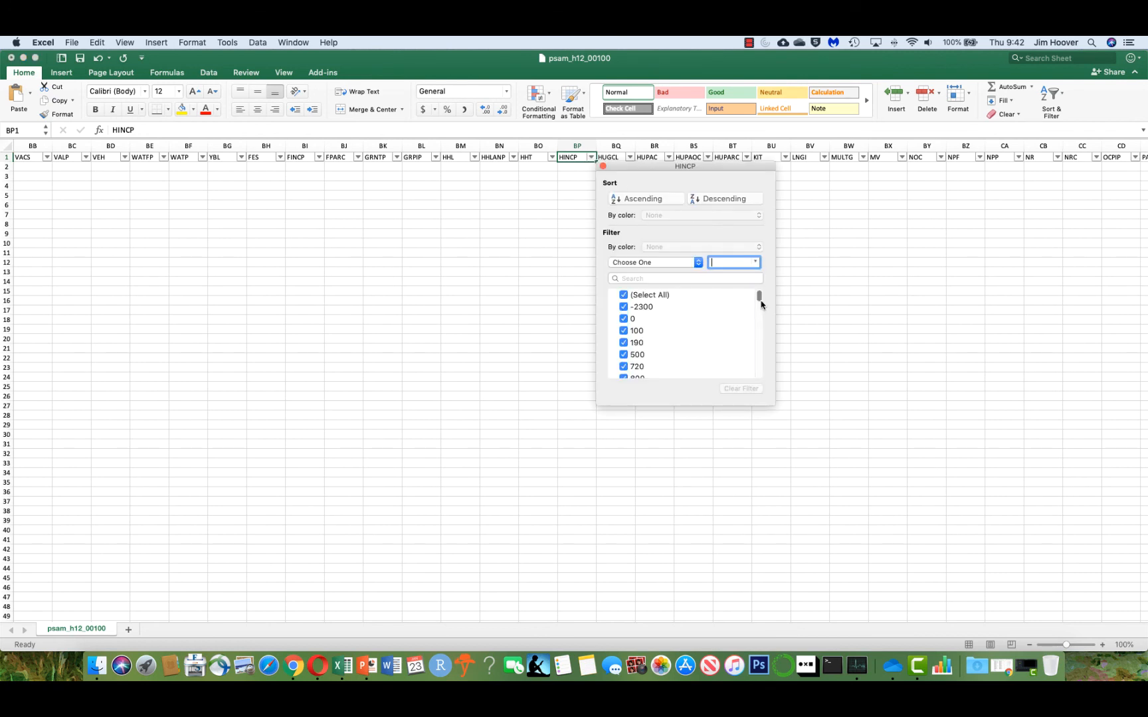
{"action": "left_click_drag", "start_coordinate": [759, 299], "coordinate": [760, 386]}
{"action": "left_click", "coordinate": [624, 374]}
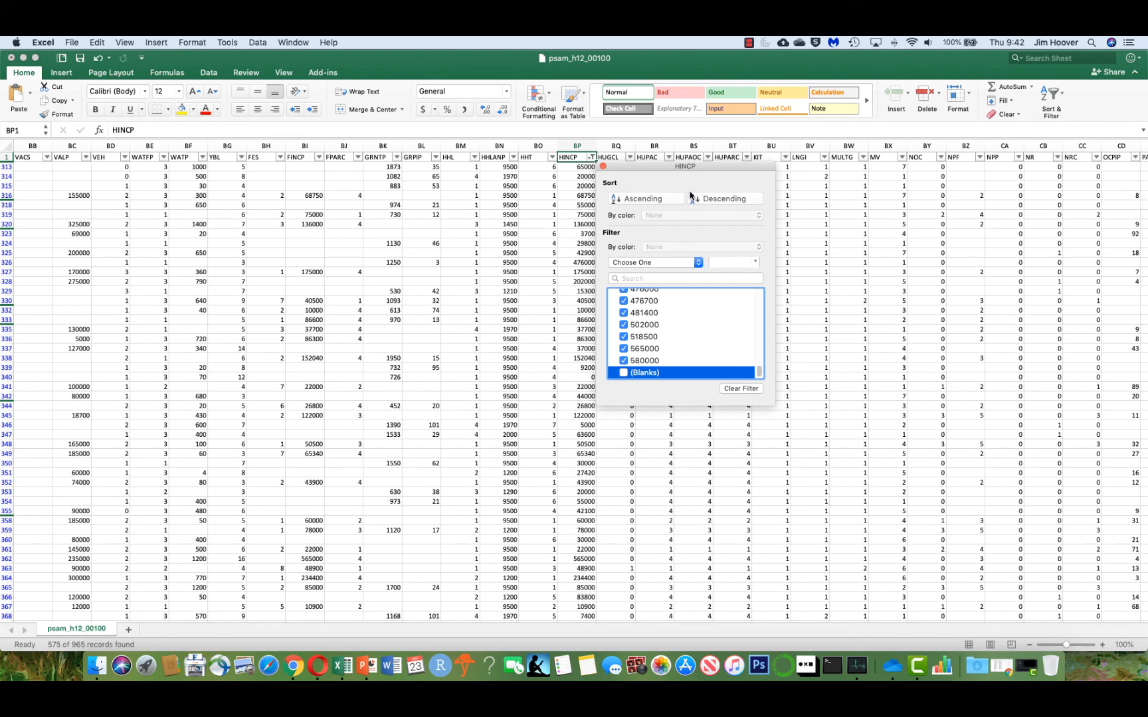
{"action": "left_click", "coordinate": [602, 166]}
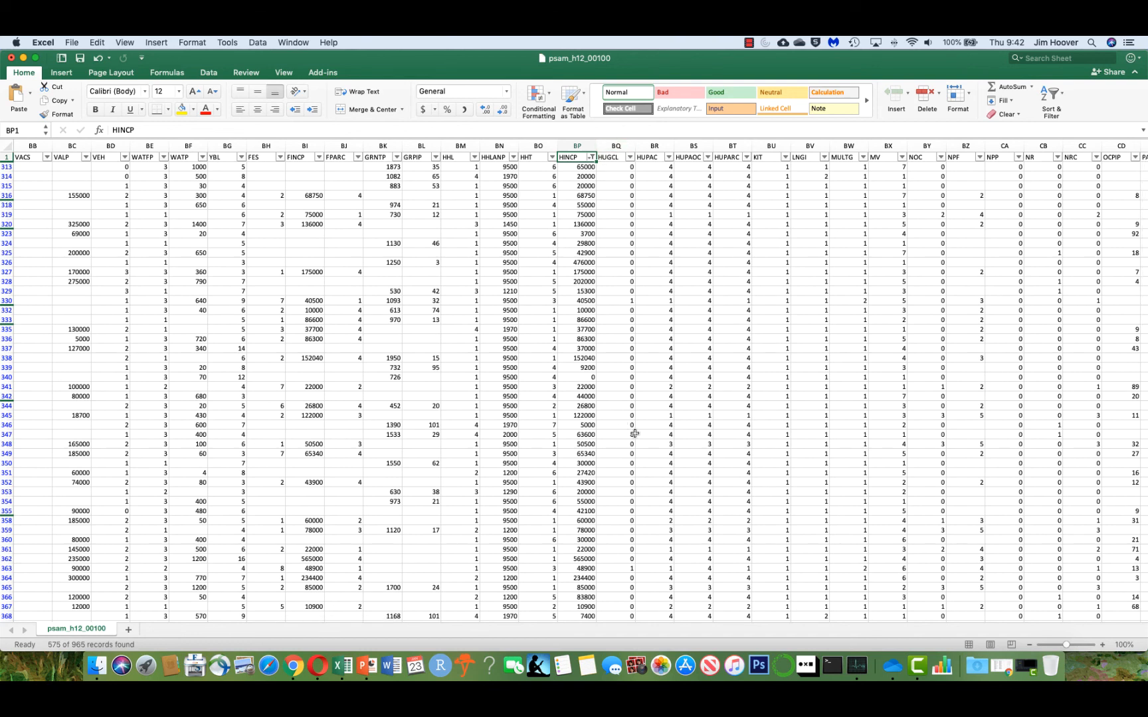
Select the whole visible HINCP column, from its header to the last record, and copy it.
{"action": "left_click_drag", "start_coordinate": [1140, 325], "coordinate": [1144, 624]}
{"action": "left_click_drag", "start_coordinate": [1144, 676], "coordinate": [1141, 313]}
{"action": "left_click_drag", "start_coordinate": [568, 159], "coordinate": [560, 485]}
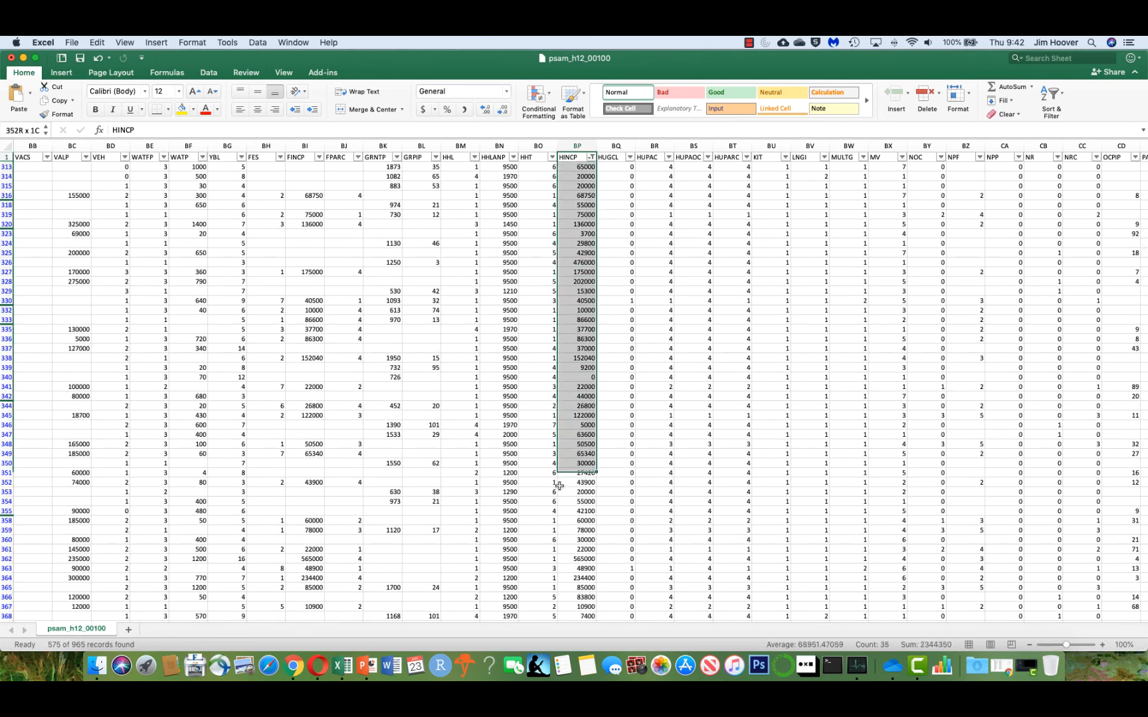
{"action": "left_click_drag", "start_coordinate": [572, 626], "coordinate": [572, 642]}
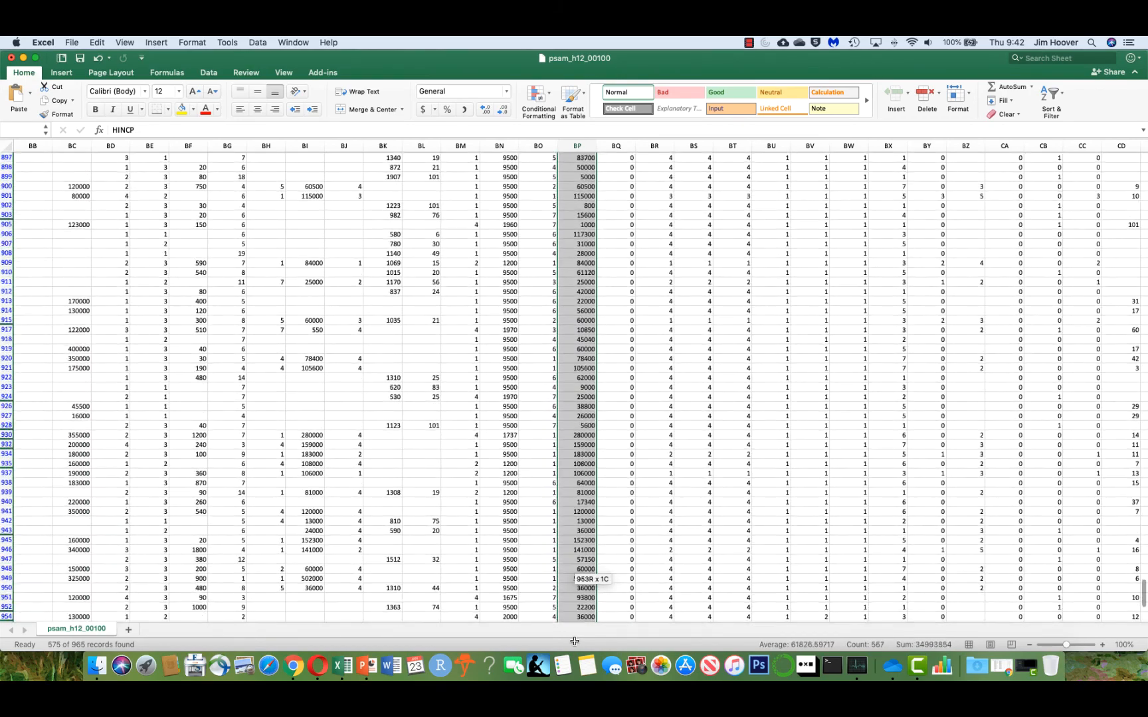
{"action": "left_click_drag", "start_coordinate": [575, 641], "coordinate": [595, 581]}
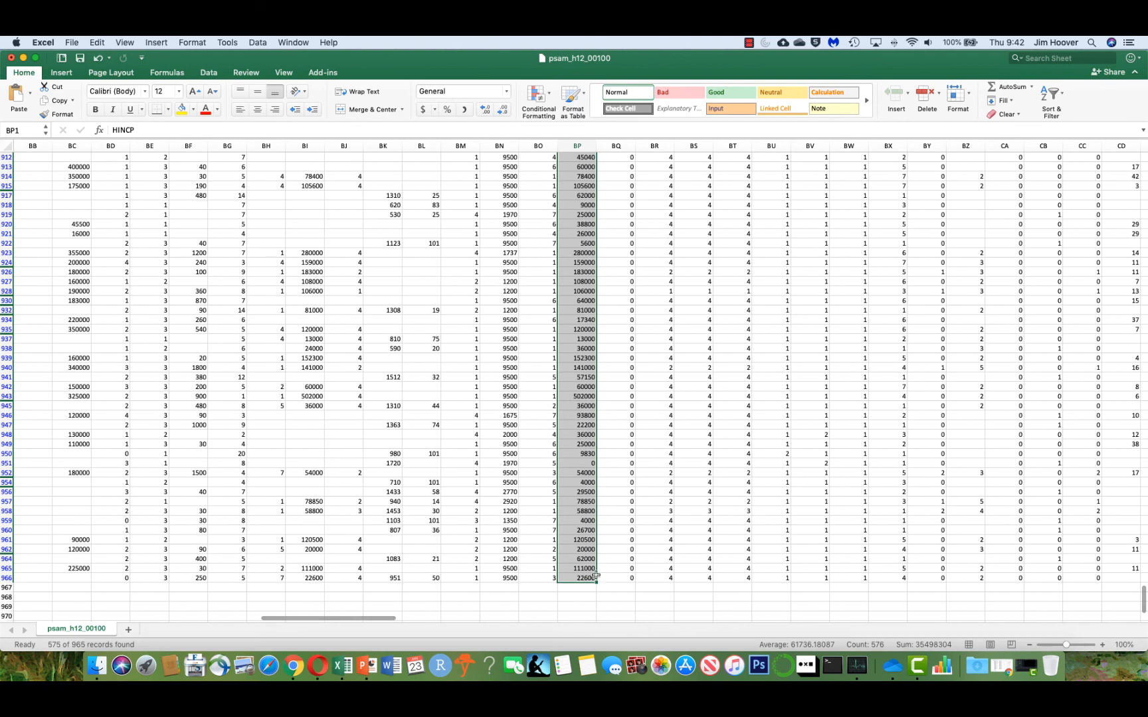
{"action": "left_click", "coordinate": [51, 101]}
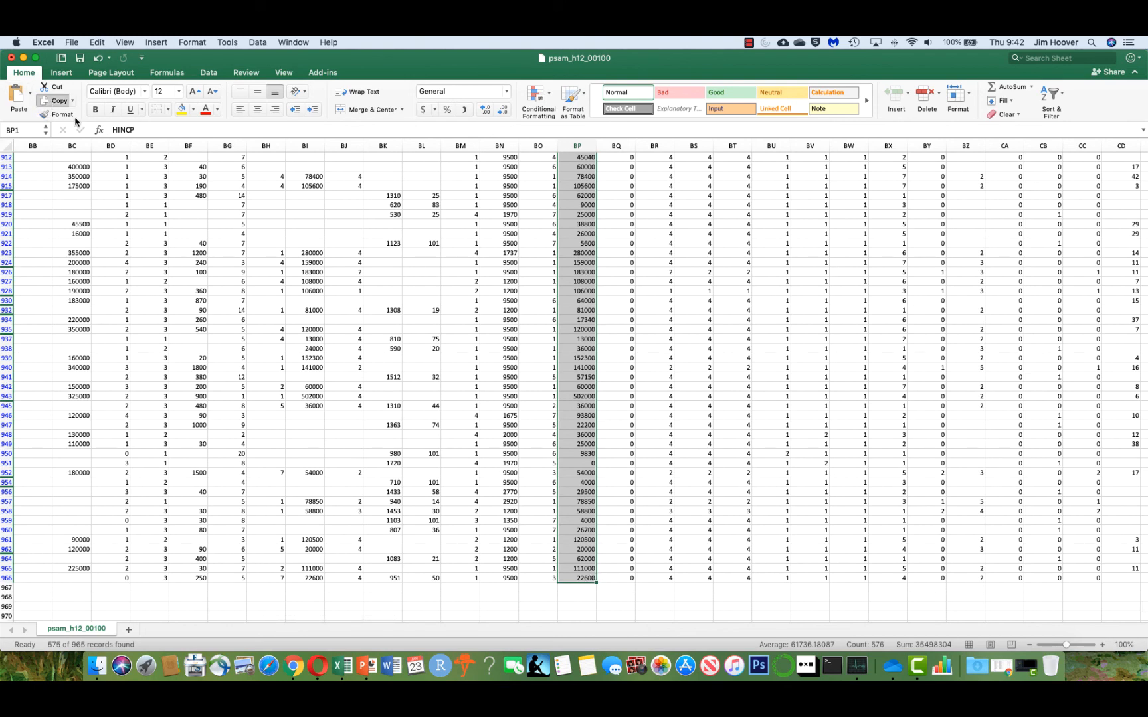
Add a new sheet and paste the copied HINCP values into column A.
{"action": "left_click", "coordinate": [128, 630]}
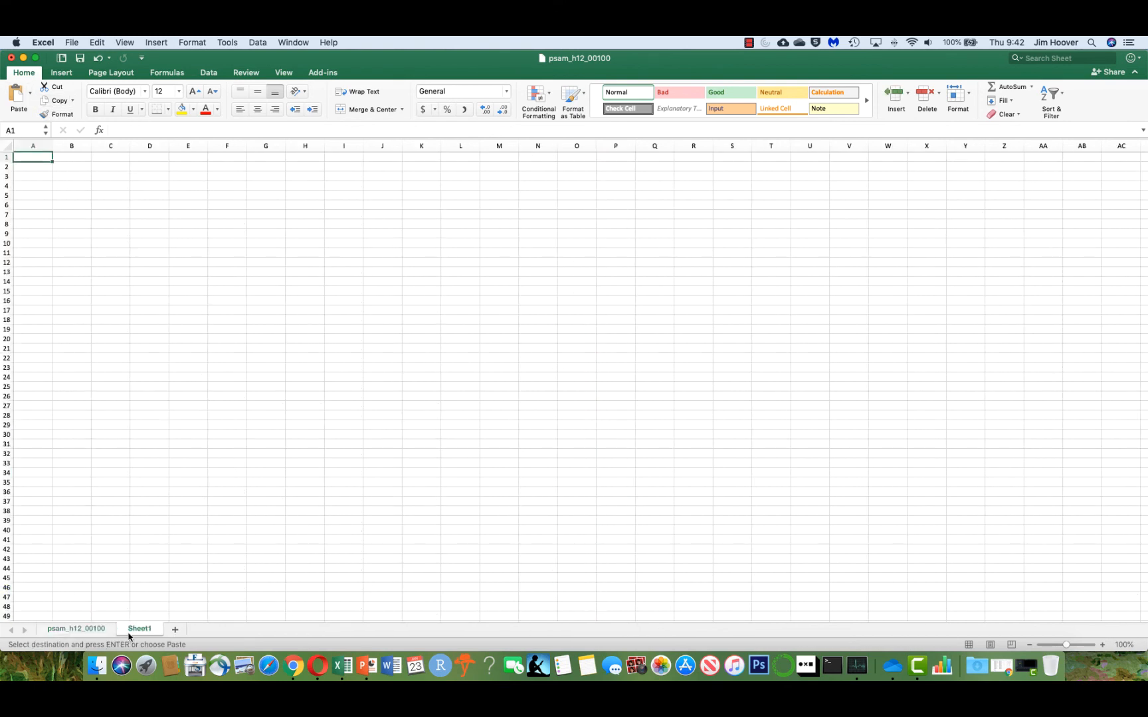
{"action": "left_click", "coordinate": [31, 99]}
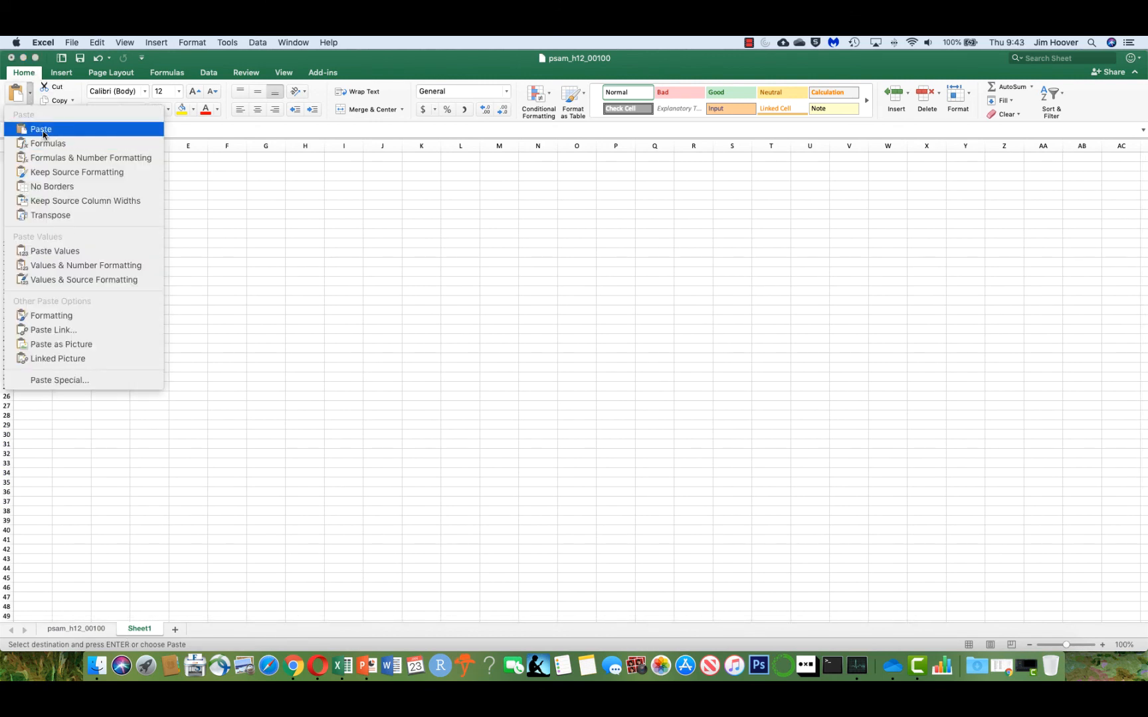
{"action": "left_click", "coordinate": [40, 129]}
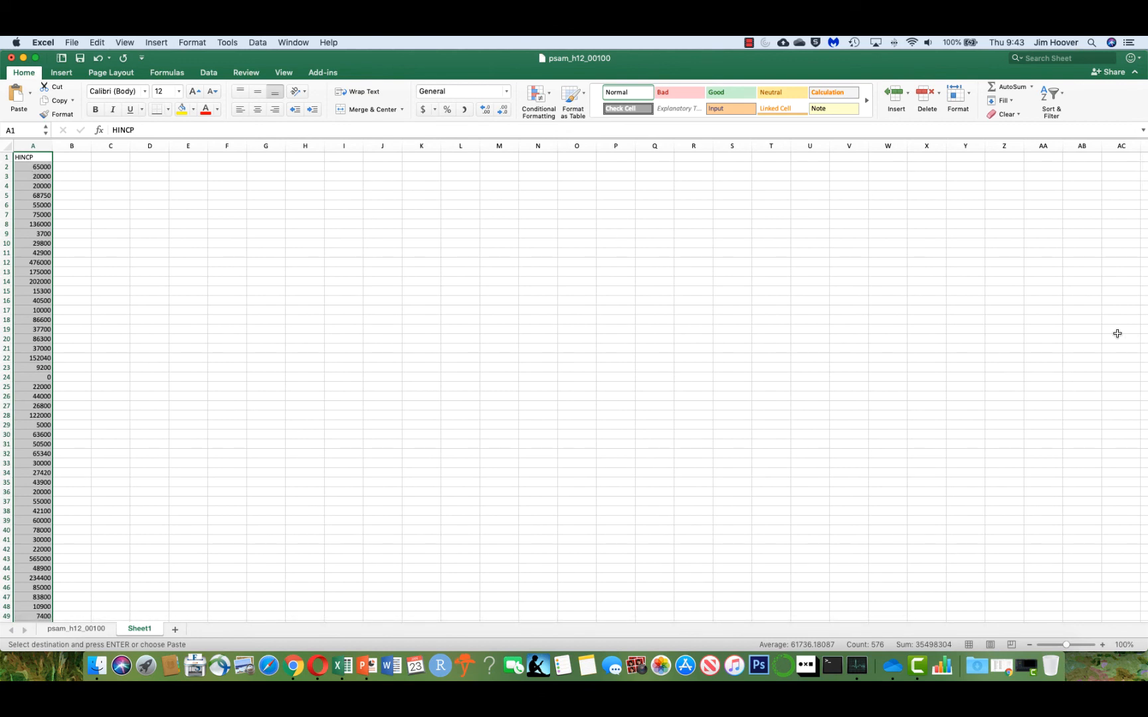
Select the pasted income values below the header to check how far the column extends.
{"action": "key", "text": "Down"}
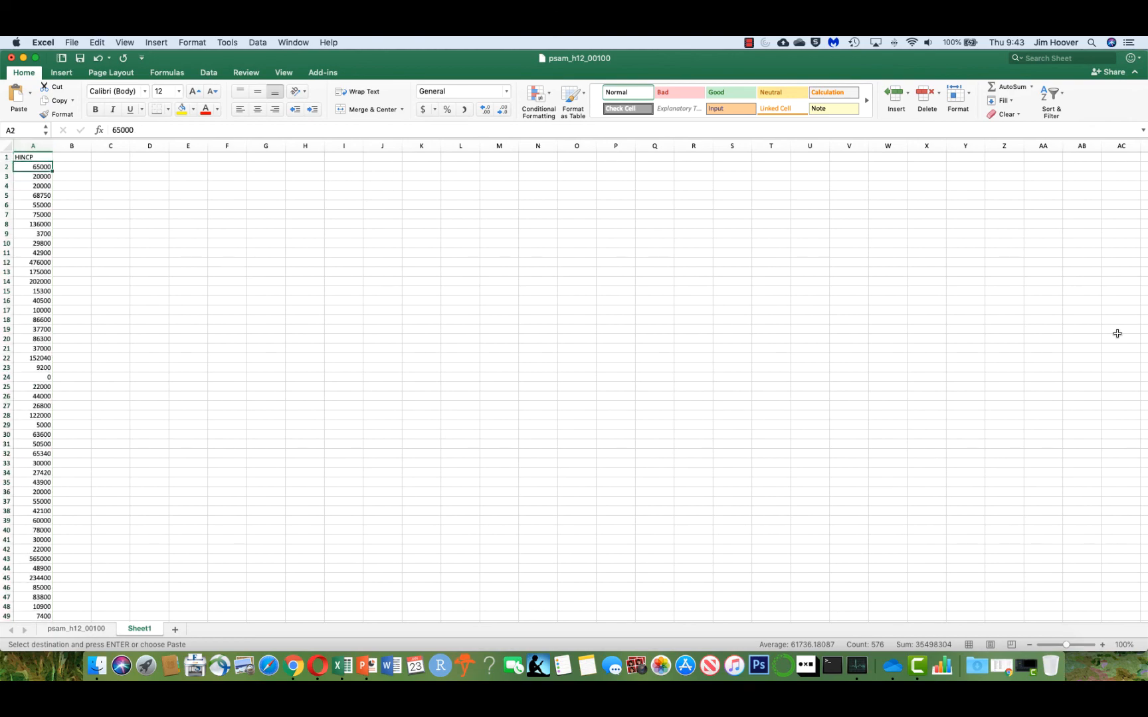
{"action": "key", "text": "ctrl+Down"}
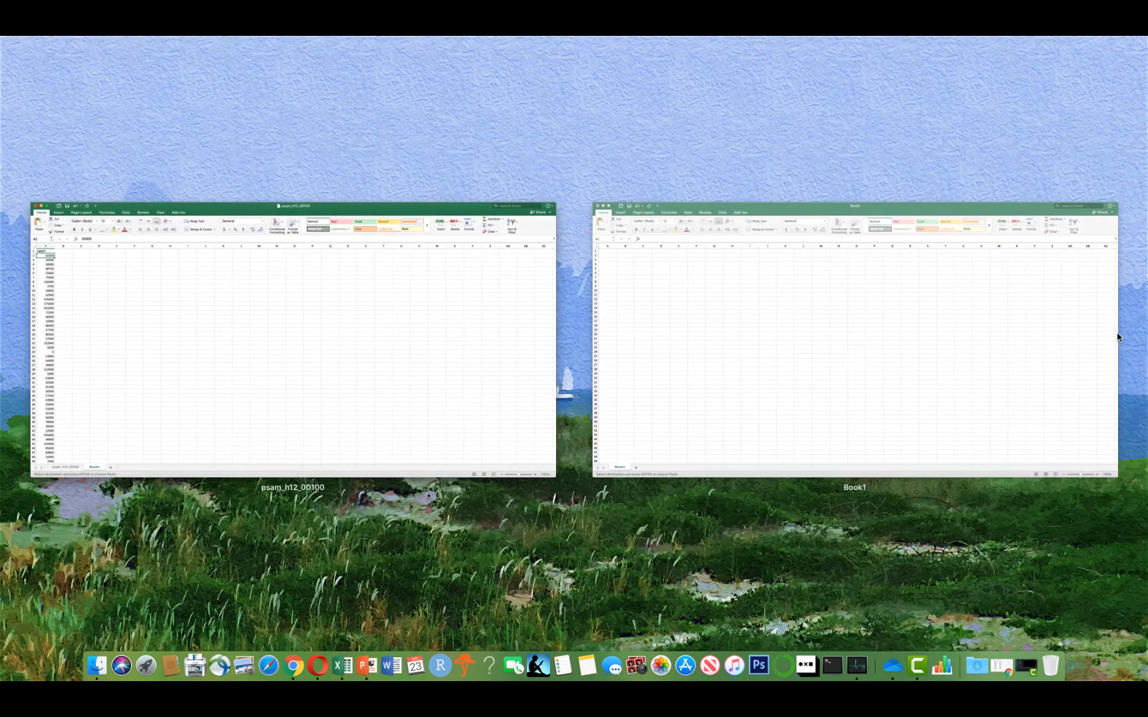
{"action": "key", "text": "Down"}
{"action": "key", "text": "Return"}
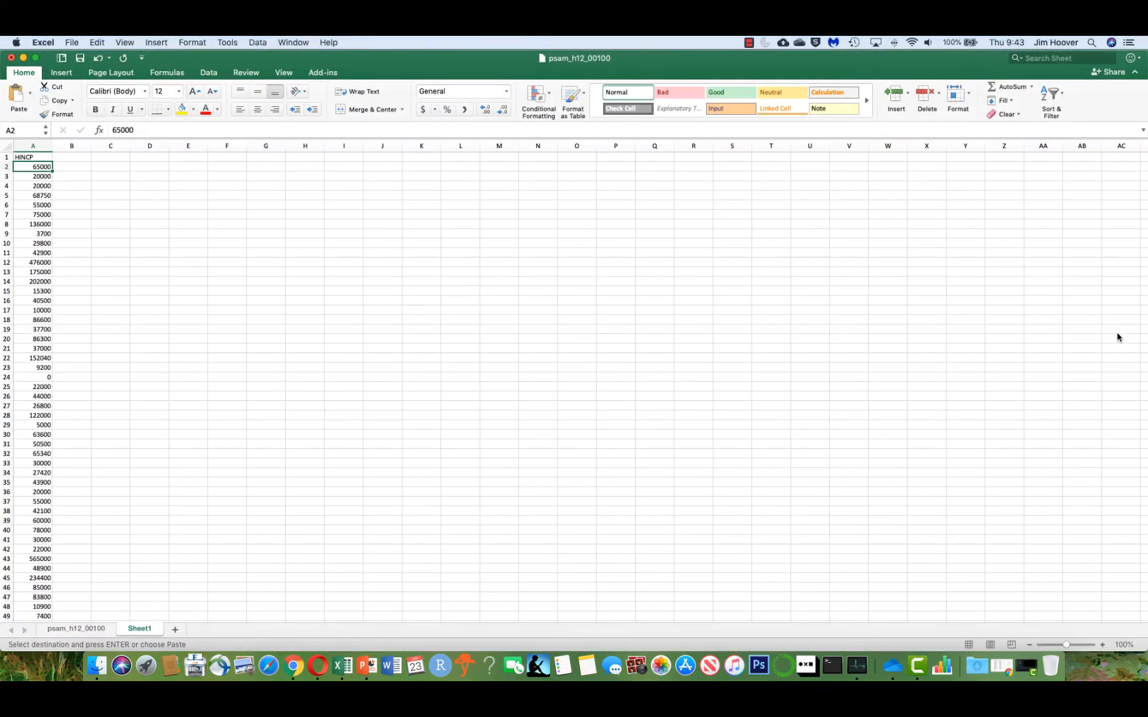
{"action": "key", "text": "super+shift+Down"}
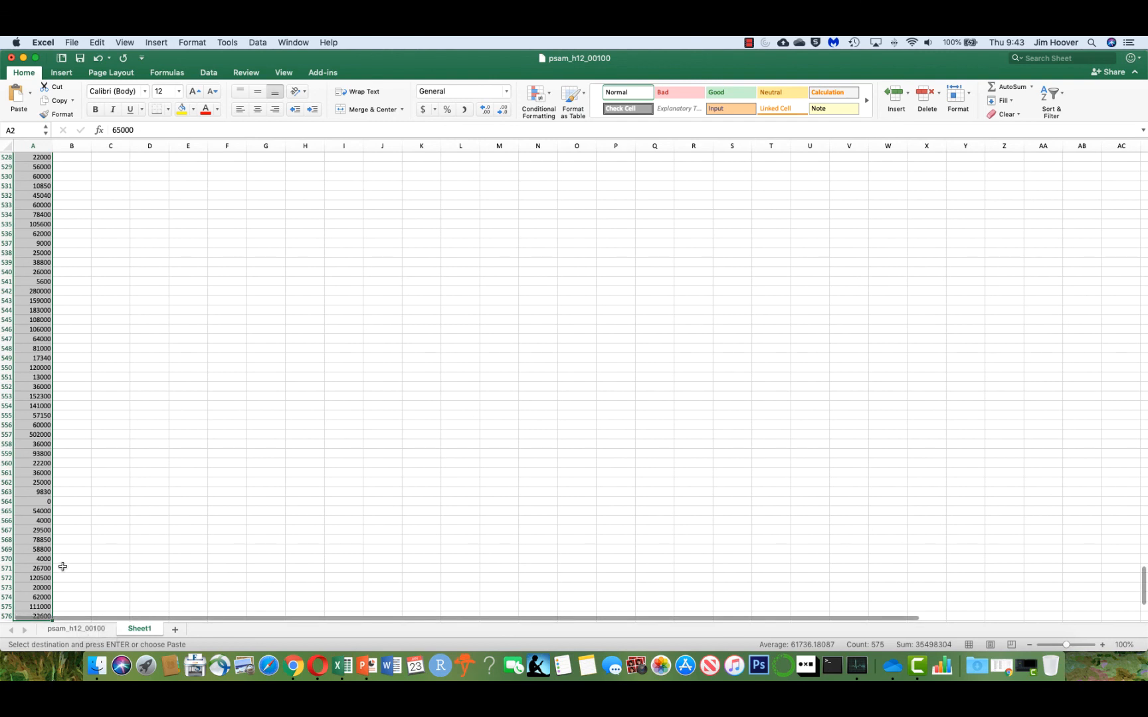
{"action": "key", "text": "super+shift+Up"}
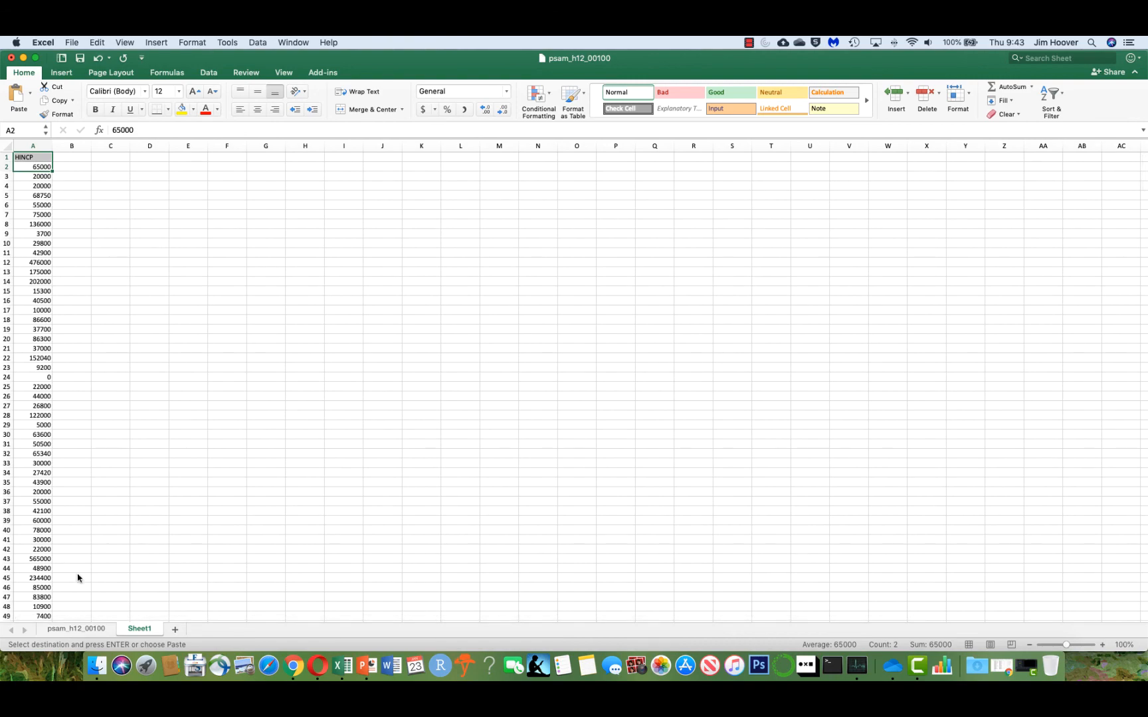
{"action": "key", "text": "ctrl+Down"}
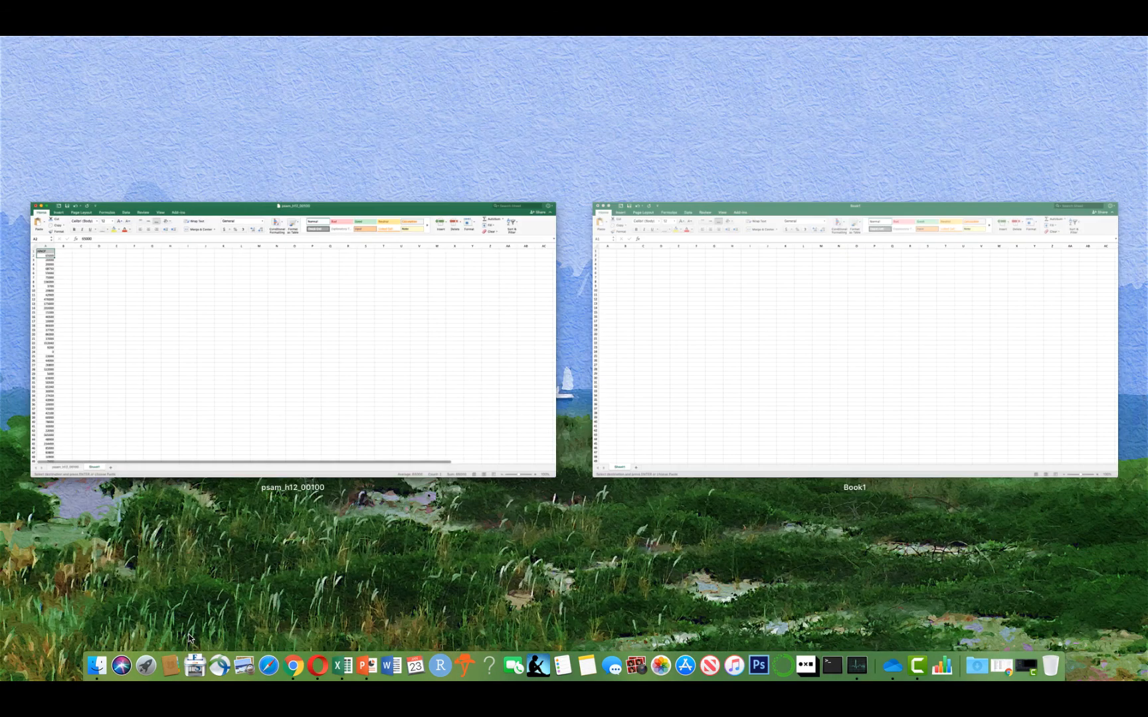
Browse the pasted HINCP column on the new sheet to find where its values end.
{"action": "key", "text": "Escape"}
{"action": "key", "text": "super+shift+Down"}
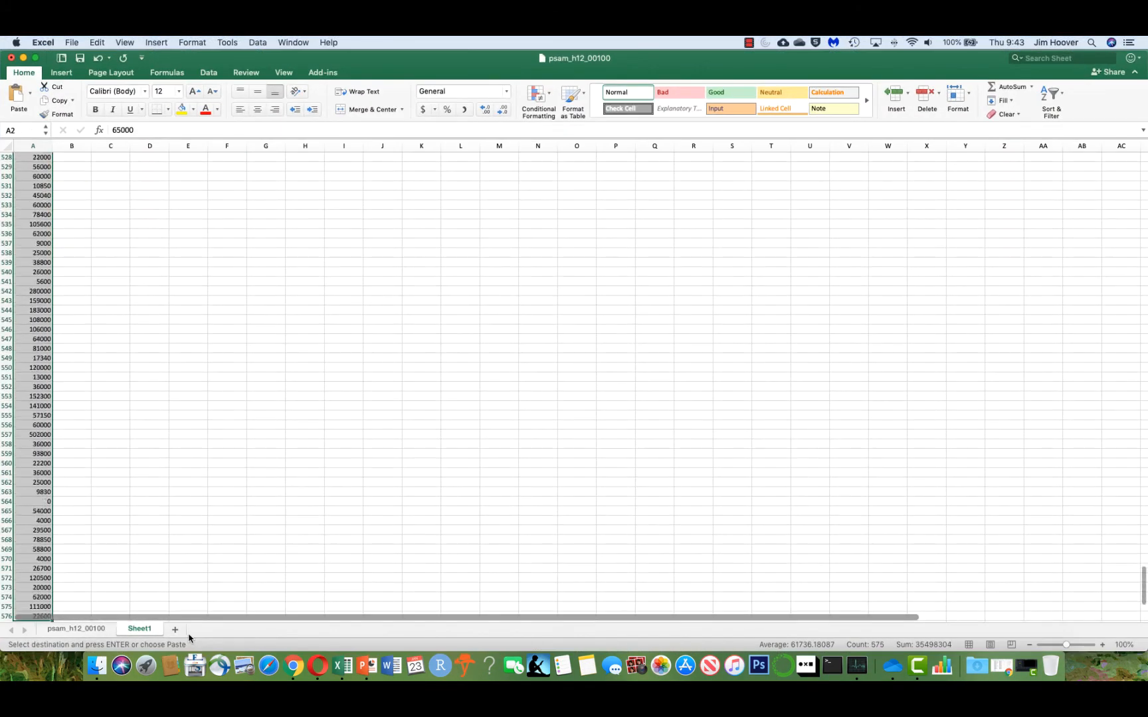
{"action": "key", "text": "super+shift+Up"}
{"action": "key", "text": "Down"}
{"action": "key", "text": "Down"}
{"action": "key", "text": "Down"}
{"action": "key", "text": "Down"}
{"action": "key", "text": "Down"}
{"action": "key", "text": "Down"}
{"action": "key", "text": "Down"}
{"action": "key", "text": "Down"}
{"action": "key", "text": "Down"}
{"action": "key", "text": "Down"}
{"action": "key", "text": "Down"}
{"action": "key", "text": "Down"}
{"action": "key", "text": "Down"}
{"action": "key", "text": "Down"}
{"action": "key", "text": "Down"}
{"action": "key", "text": "Down"}
{"action": "key", "text": "Down"}
{"action": "key", "text": "Down"}
{"action": "key", "text": "Down"}
{"action": "key", "text": "Down"}
{"action": "key", "text": "Down"}
{"action": "key", "text": "Down"}
{"action": "key", "text": "Down"}
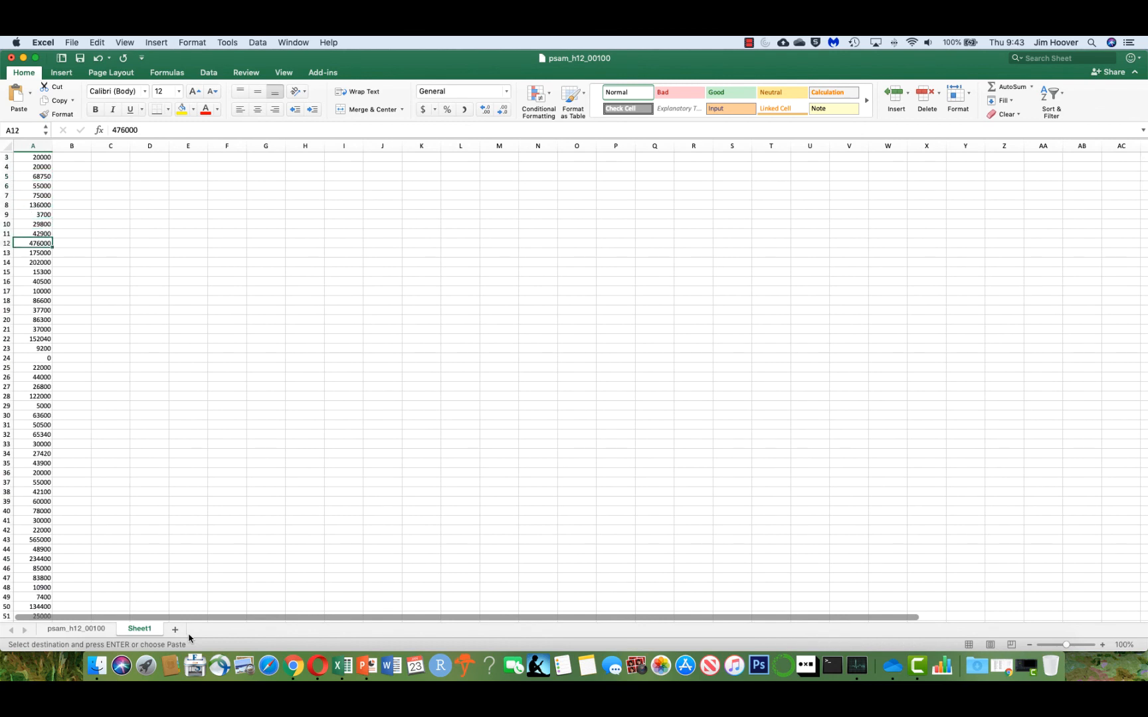
{"action": "key", "text": "shift+Down"}
{"action": "key", "text": "shift+Down"}
{"action": "key", "text": "shift+Down"}
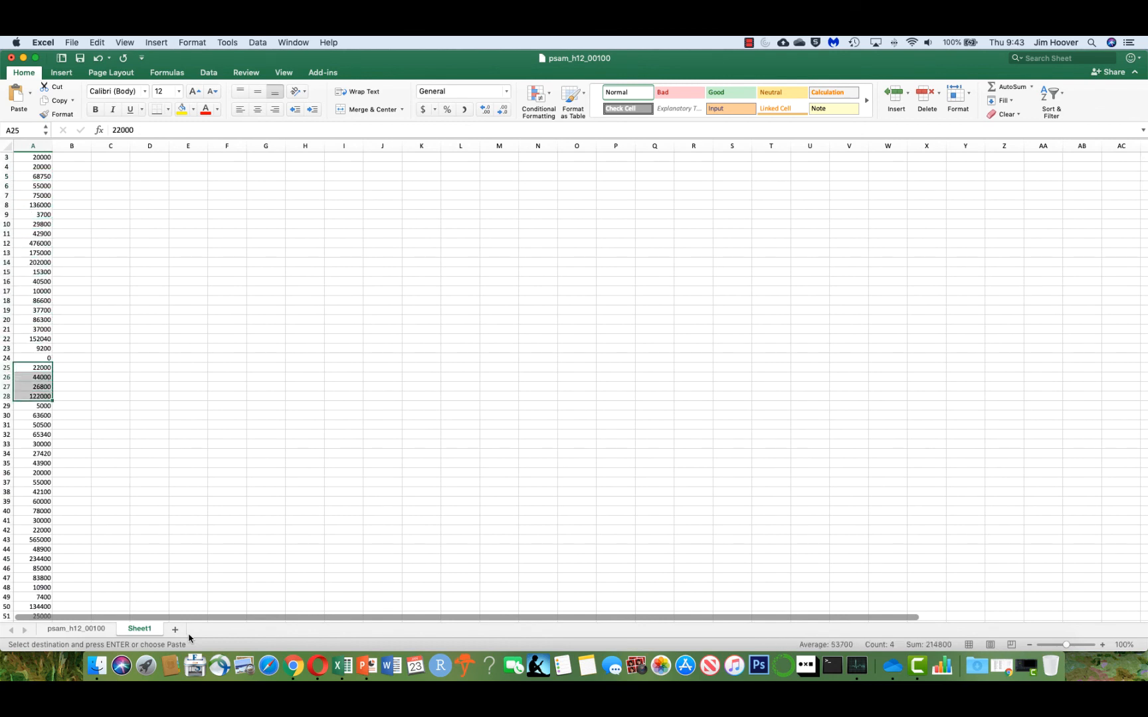
{"action": "key", "text": "super+Down"}
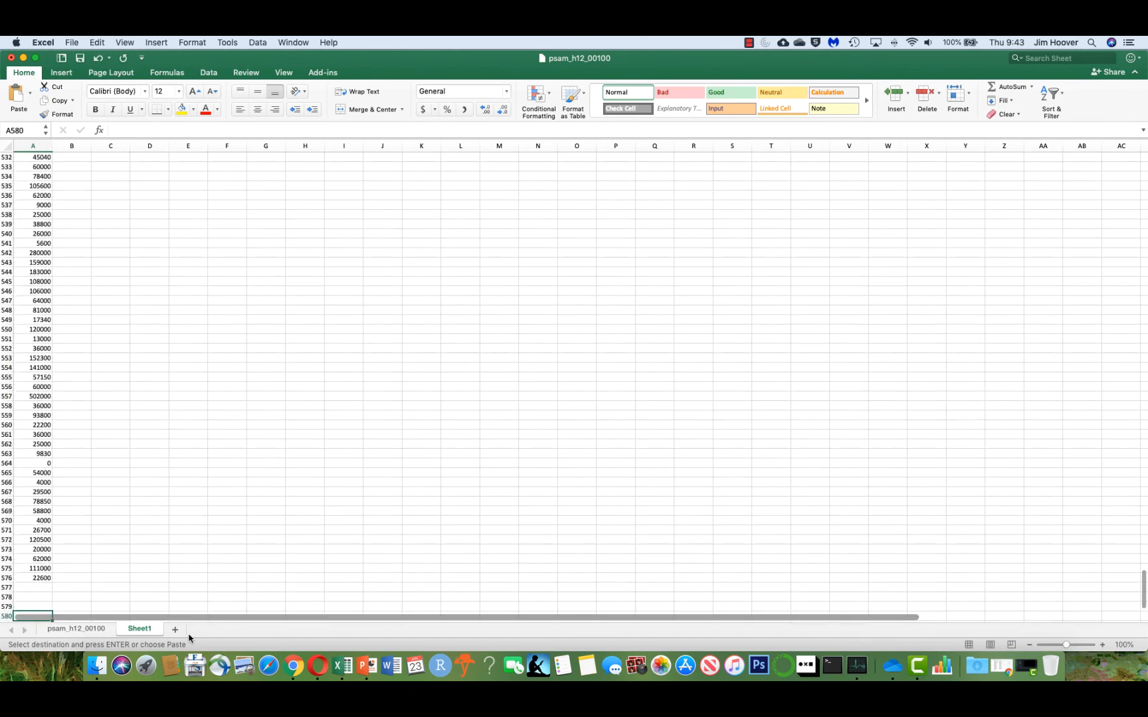
{"action": "key", "text": "Down"}
{"action": "key", "text": "Down"}
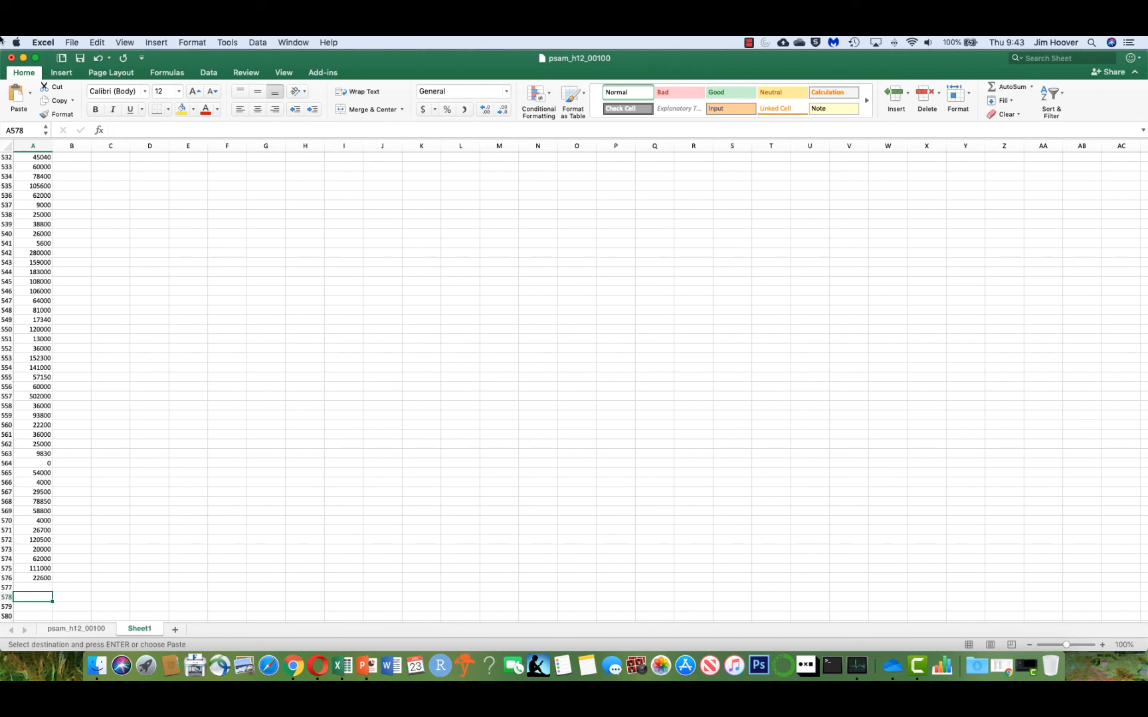
Enter a formula in A578 averaging the income values in A2:A576.
{"action": "type", "text": "="}
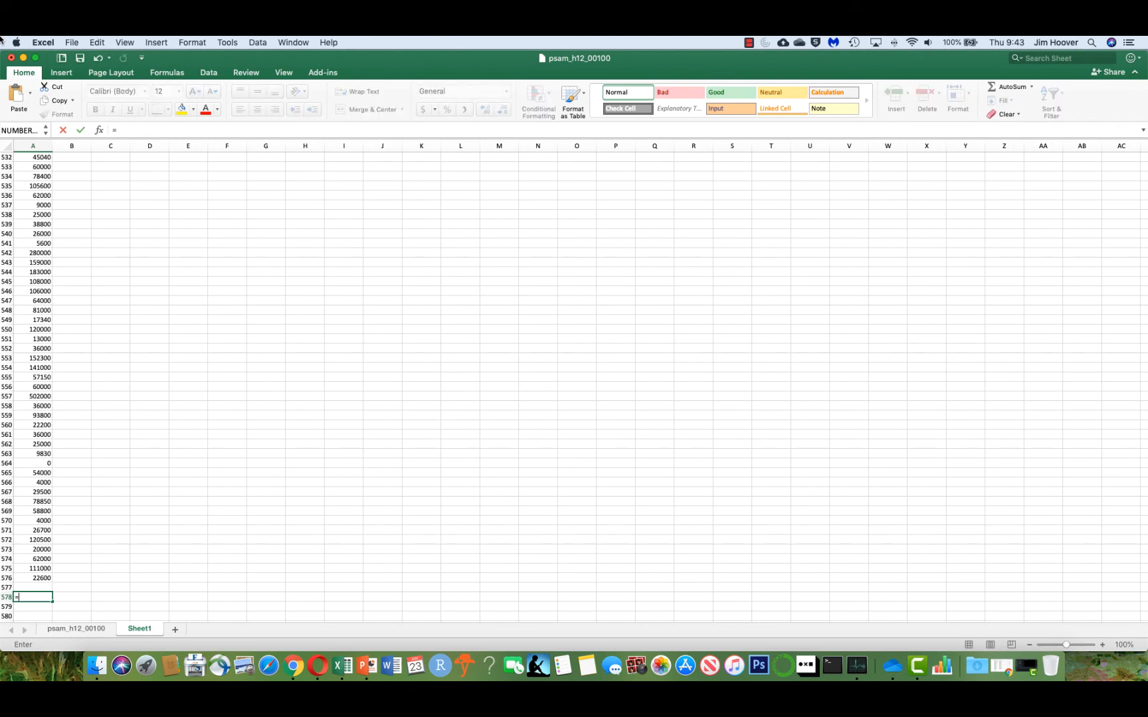
{"action": "type", "text": "averag"}
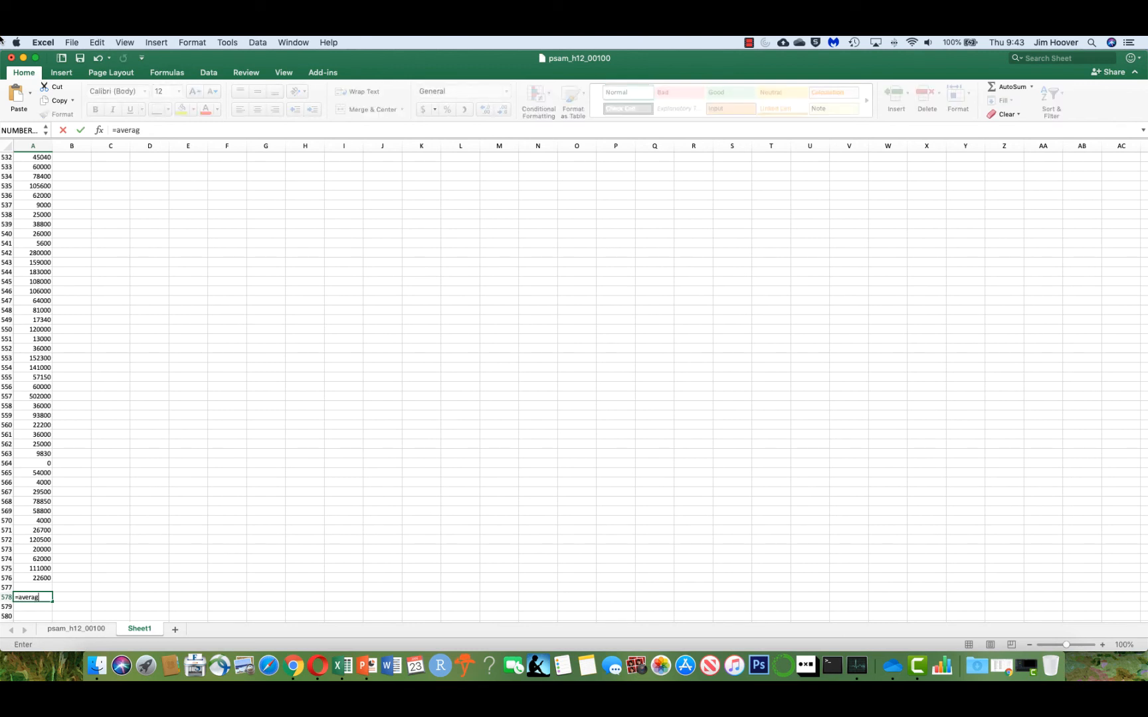
{"action": "type", "text": "e("}
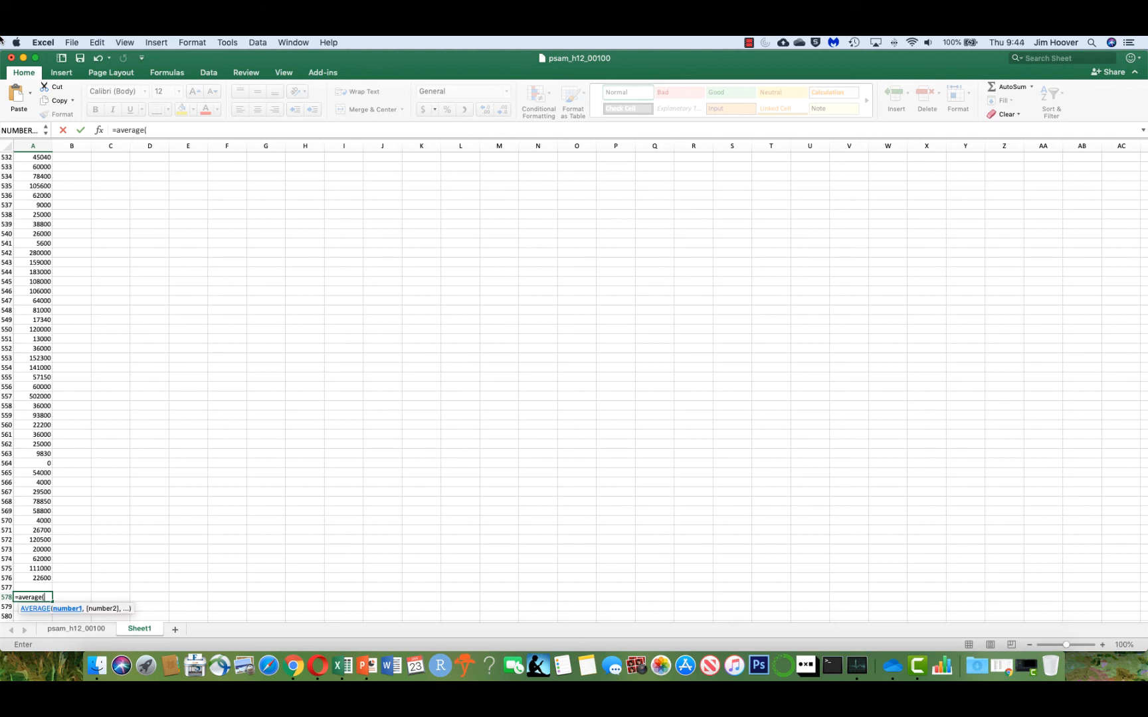
{"action": "type", "text": "a2:a576"}
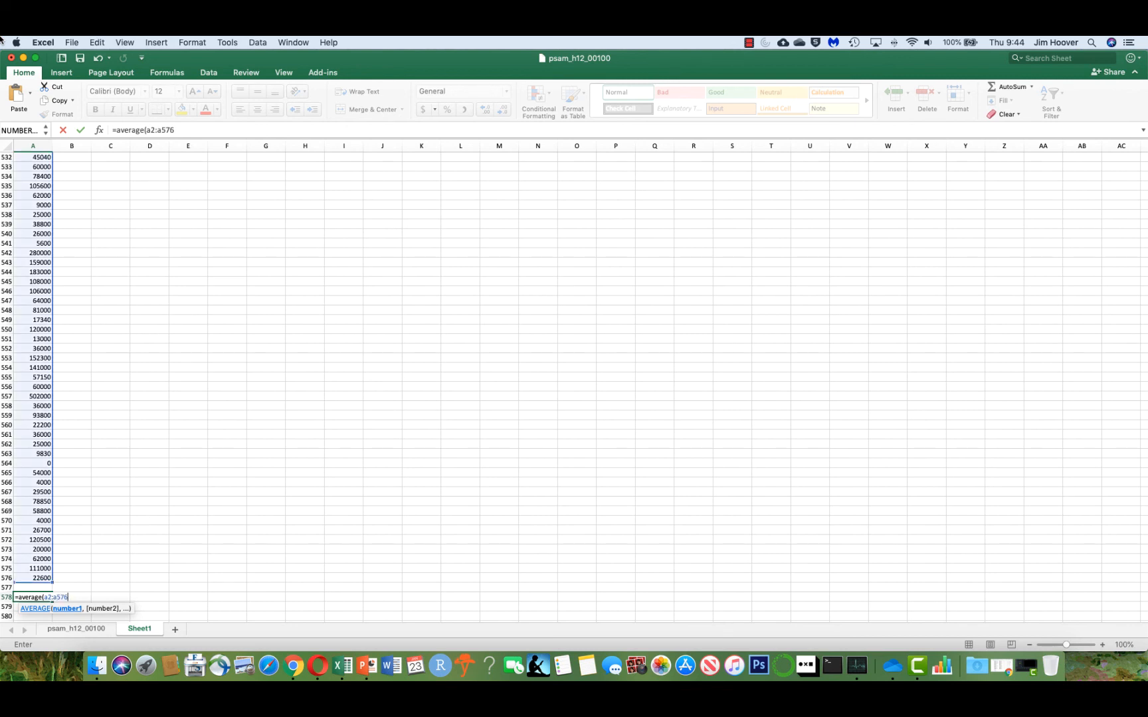
{"action": "type", "text": ")"}
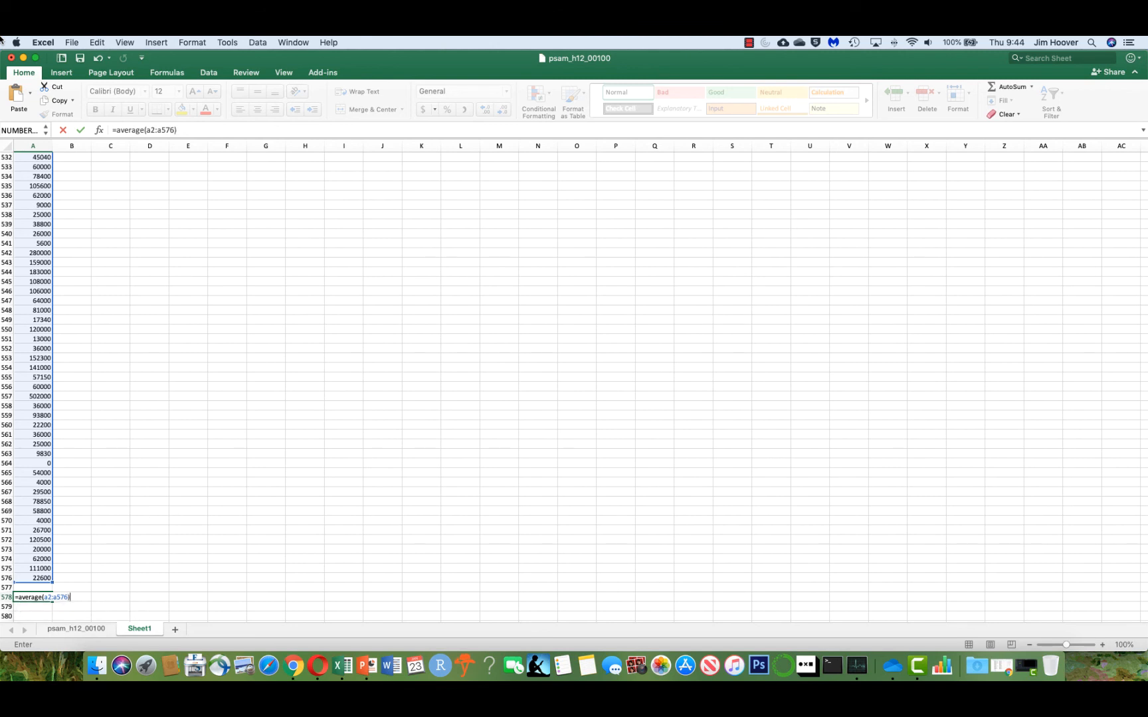
{"action": "key", "text": "Return"}
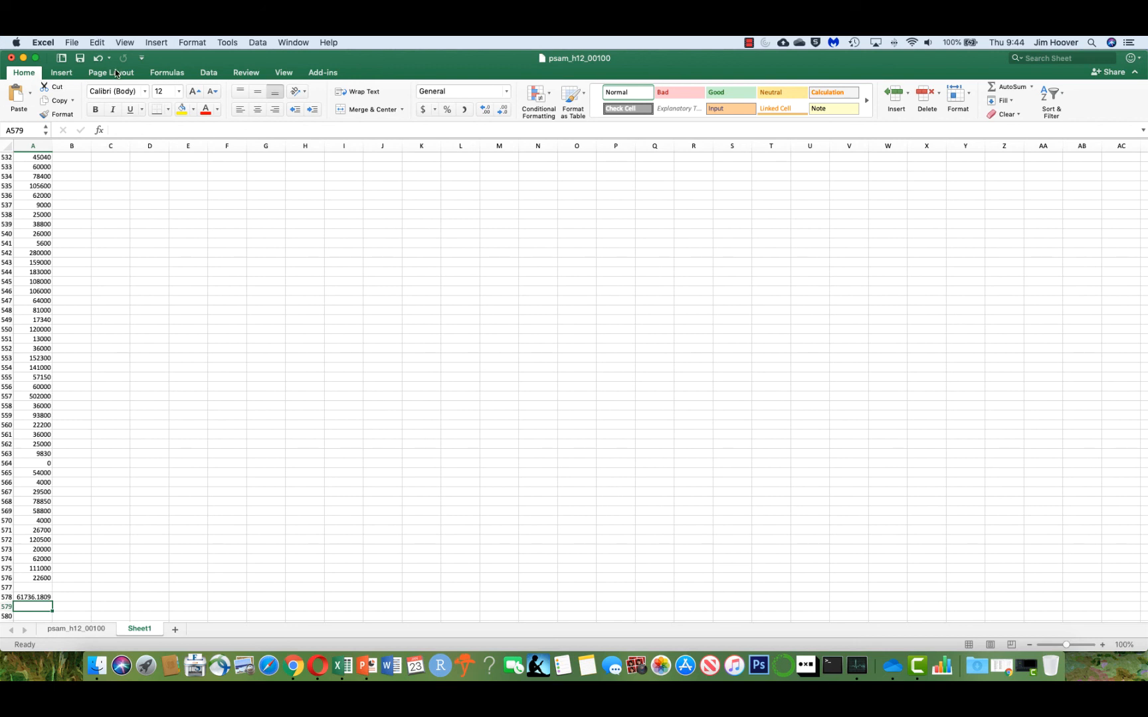
Start a formula in A579 and insert the STDEV.S function from the Formula Builder.
{"action": "type", "text": "=st"}
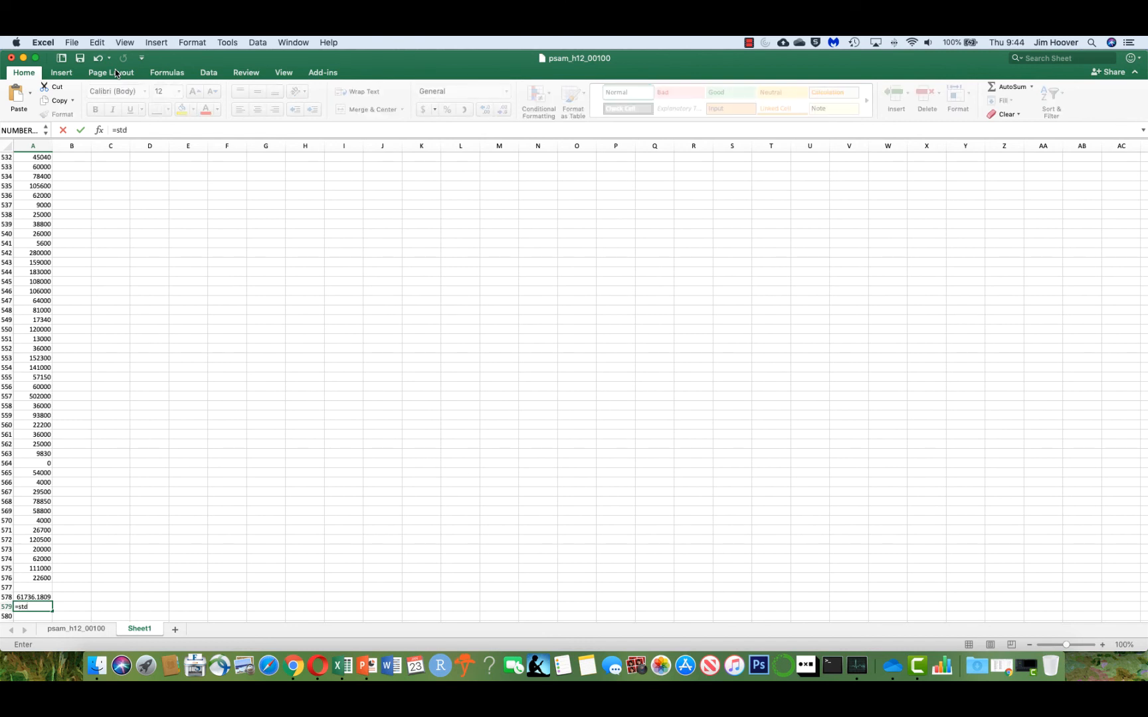
{"action": "type", "text": "d"}
{"action": "key", "text": "BackSpace"}
{"action": "key", "text": "BackSpace"}
{"action": "key", "text": "BackSpace"}
{"action": "key", "text": "BackSpace"}
{"action": "left_click", "coordinate": [101, 131]}
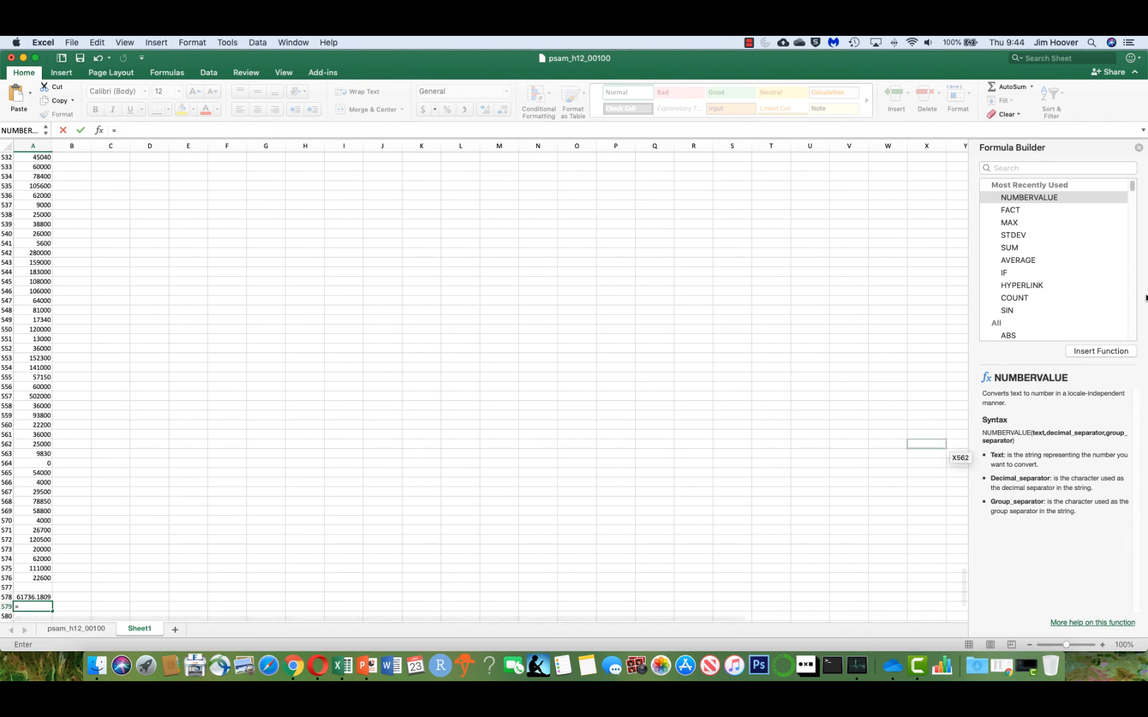
{"action": "left_click", "coordinate": [1044, 171]}
{"action": "type", "text": "sta"}
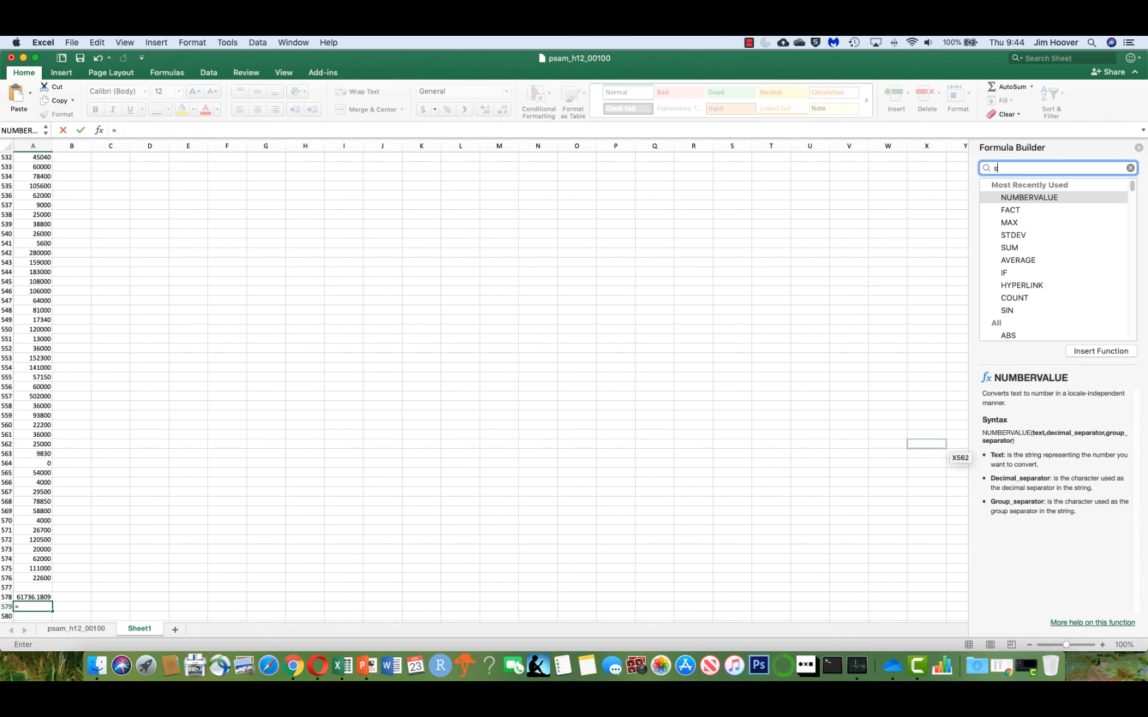
{"action": "key", "text": "BackSpace"}
{"action": "key", "text": "BackSpace"}
{"action": "type", "text": "td"}
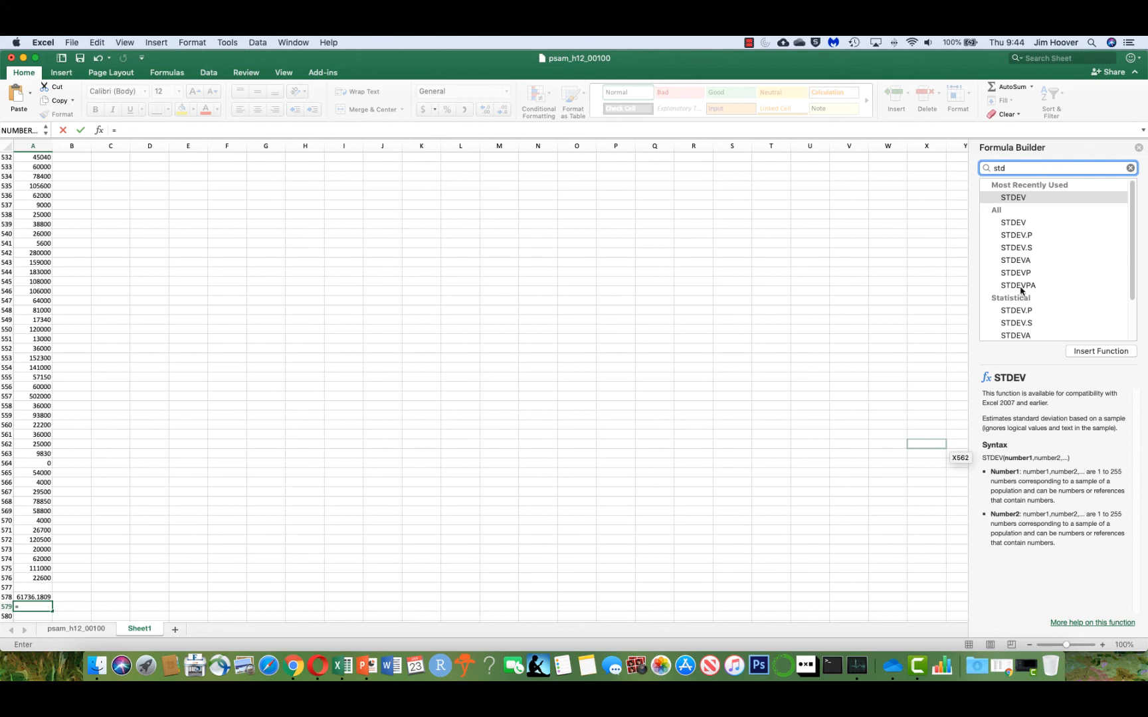
{"action": "left_click", "coordinate": [1017, 249]}
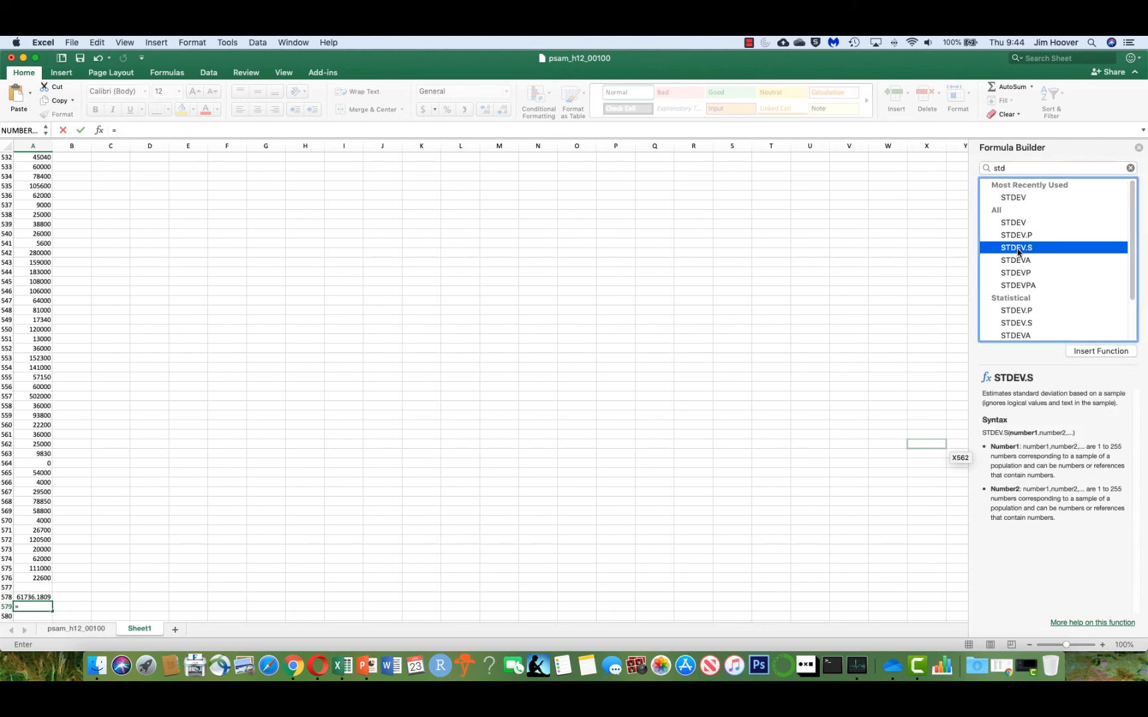
{"action": "left_click", "coordinate": [1085, 354]}
Give STDEV.S the range A2:A576 and confirm the formula.
{"action": "left_click", "coordinate": [149, 130]}
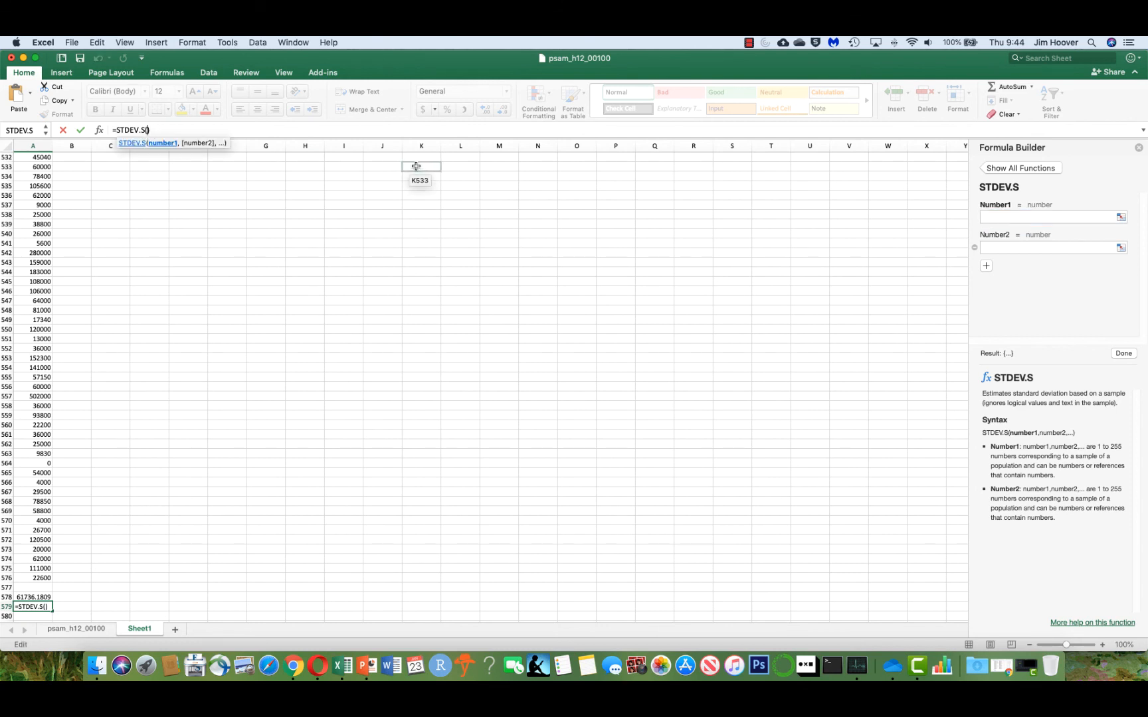
{"action": "type", "text": "a2:a576"}
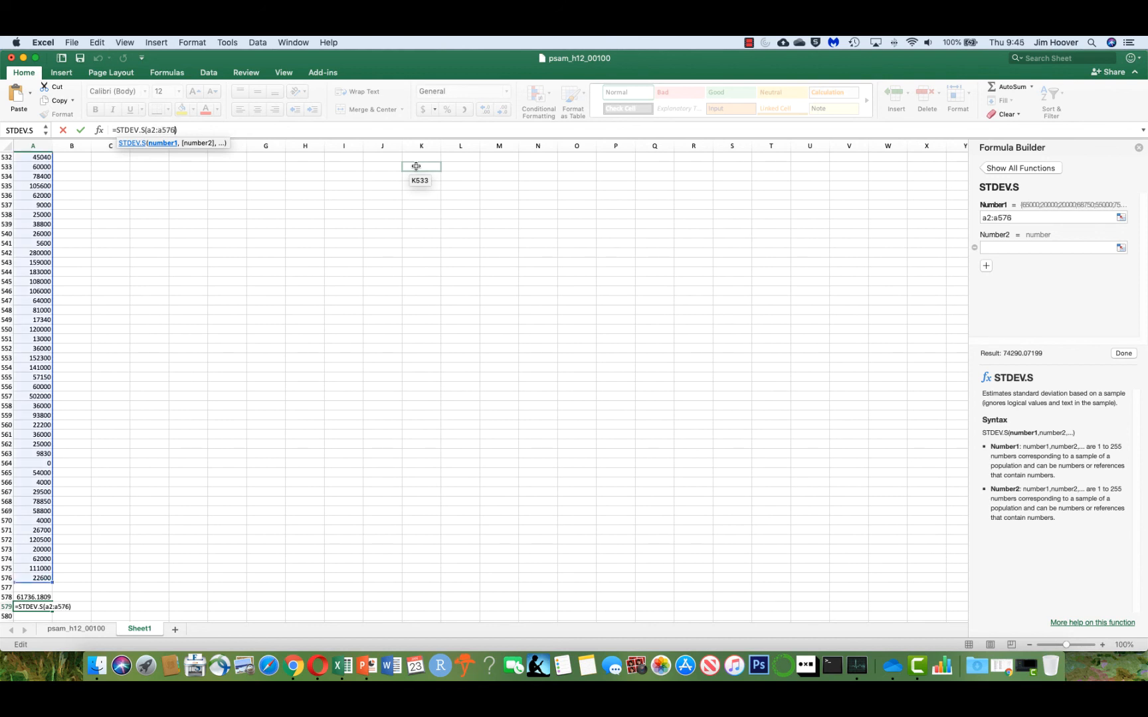
{"action": "key", "text": "Return"}
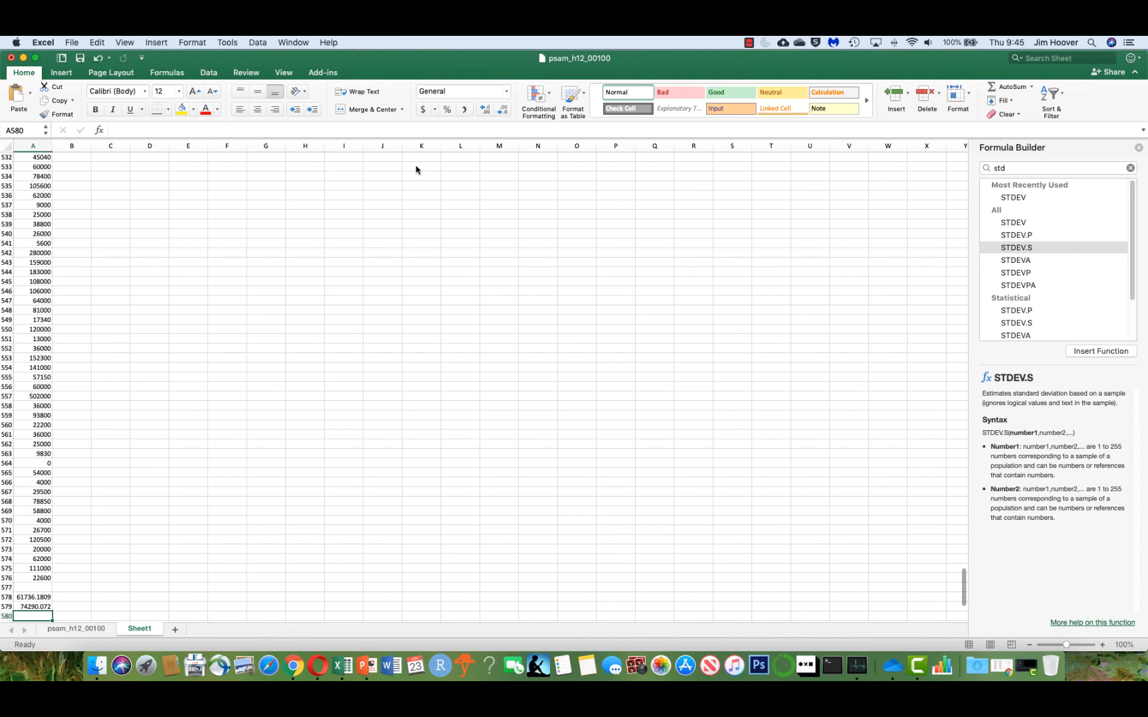
Label B578 'Average or Mean' and B579 'Standard Deviation' beside the two results.
{"action": "left_click", "coordinate": [80, 598]}
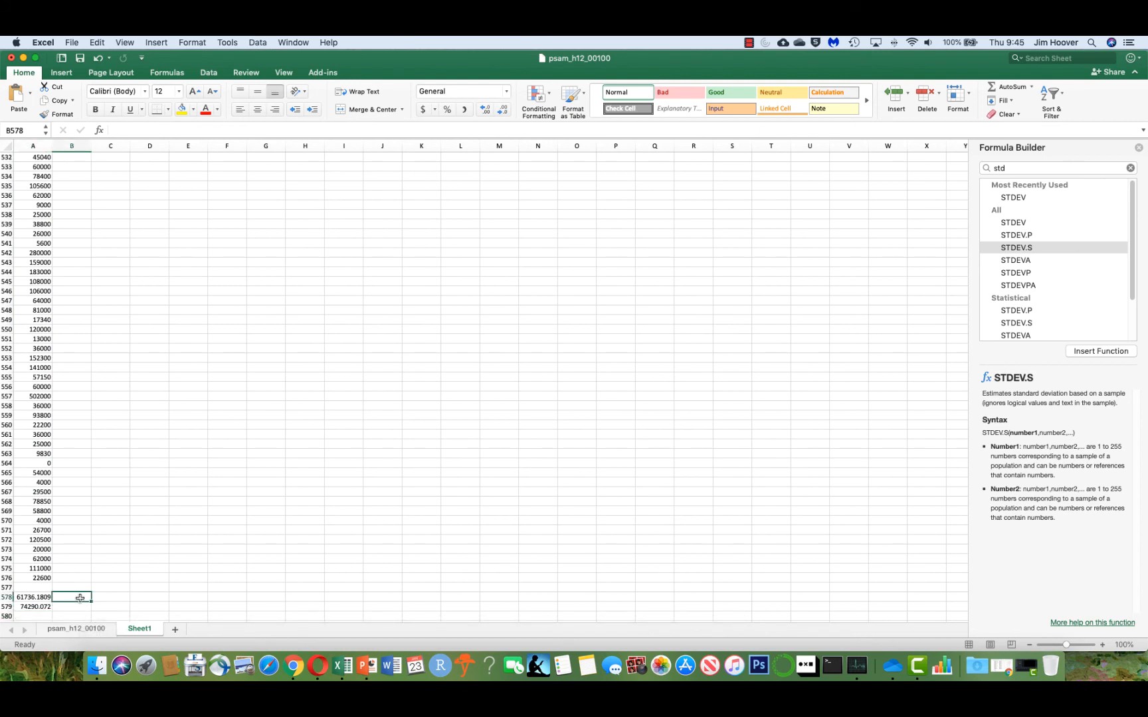
{"action": "type", "text": "Average"}
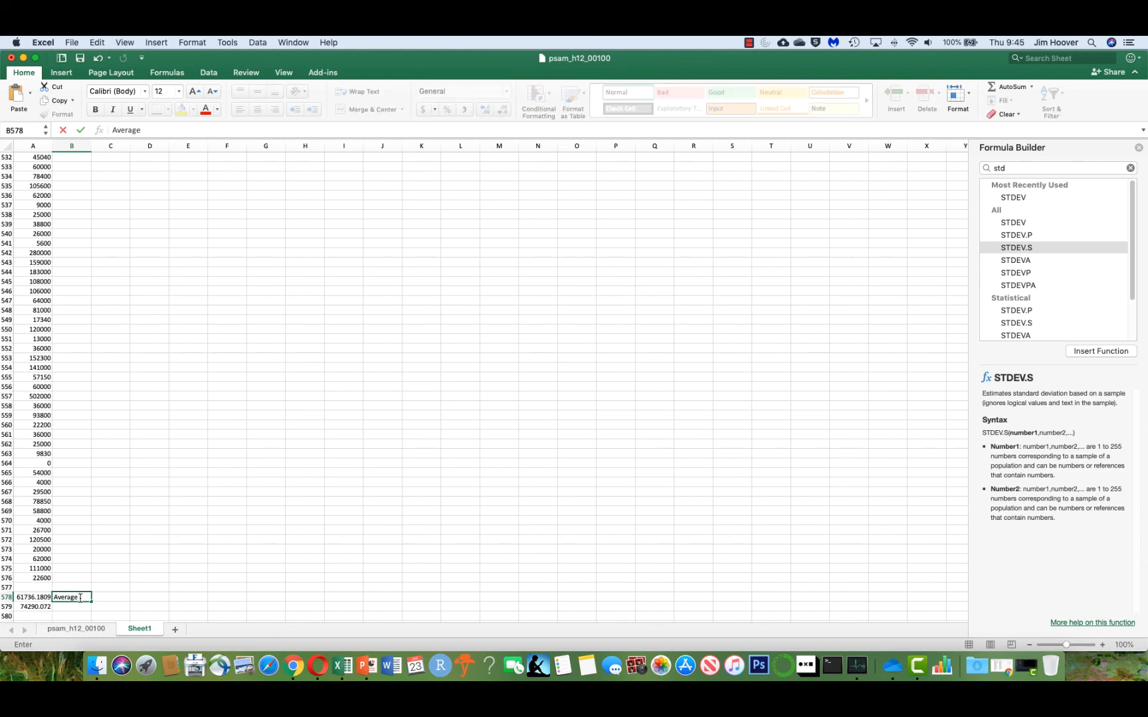
{"action": "type", "text": " of Mean"}
{"action": "key", "text": "Return"}
{"action": "type", "text": "Stand"}
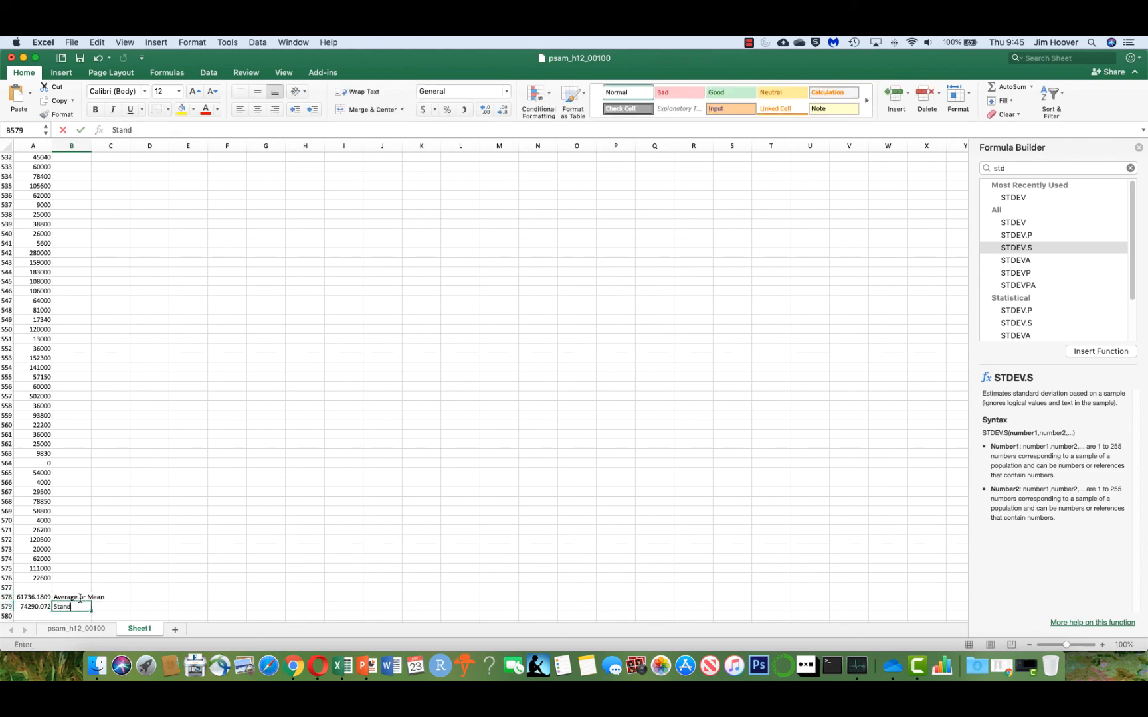
{"action": "type", "text": "ard D"}
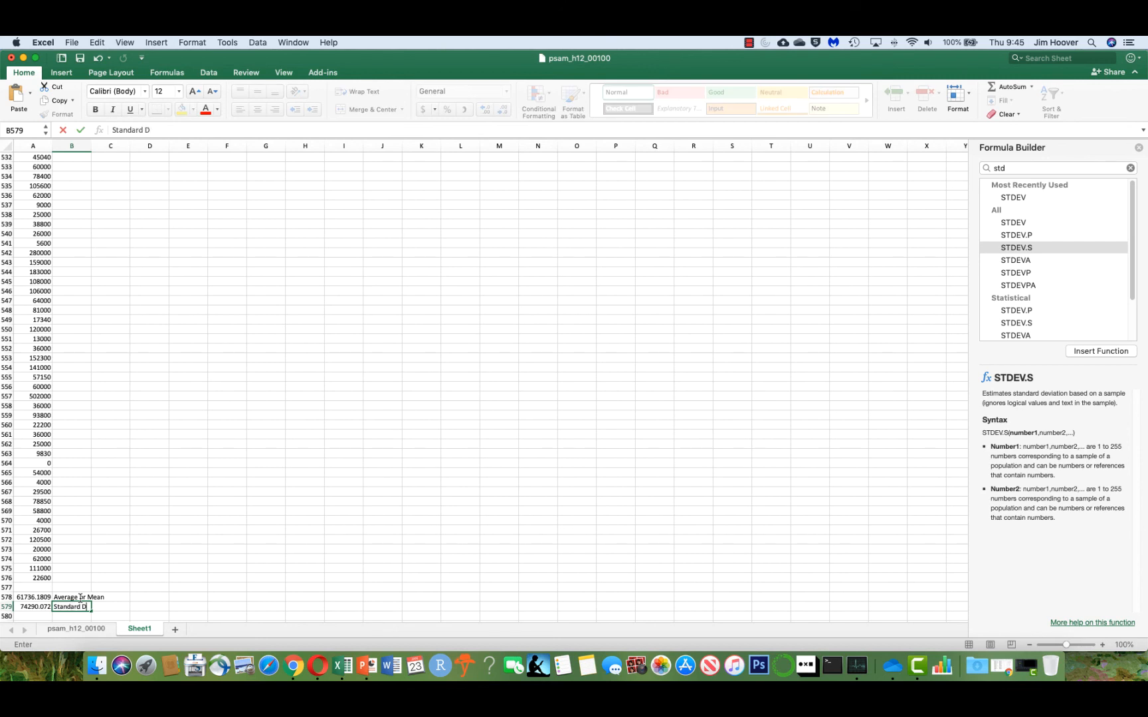
{"action": "type", "text": "eviation"}
{"action": "key", "text": "Return"}
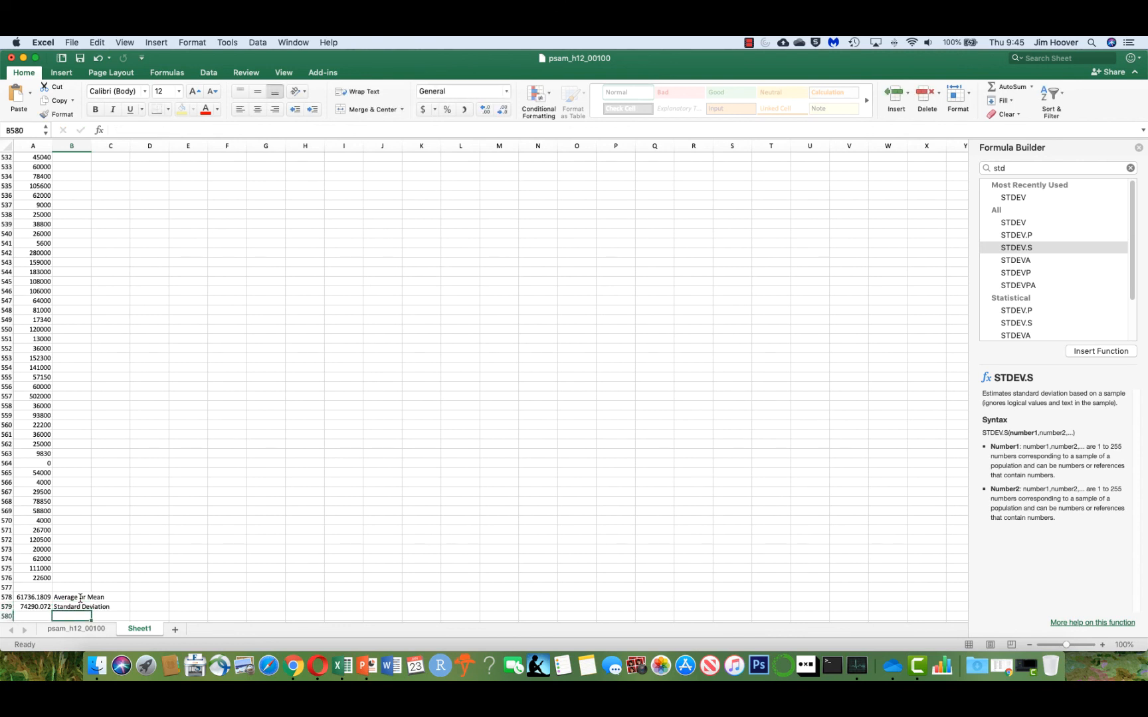
Add the column header 'Standardized' in cell B1 next to HINCP.
{"action": "left_click", "coordinate": [25, 598]}
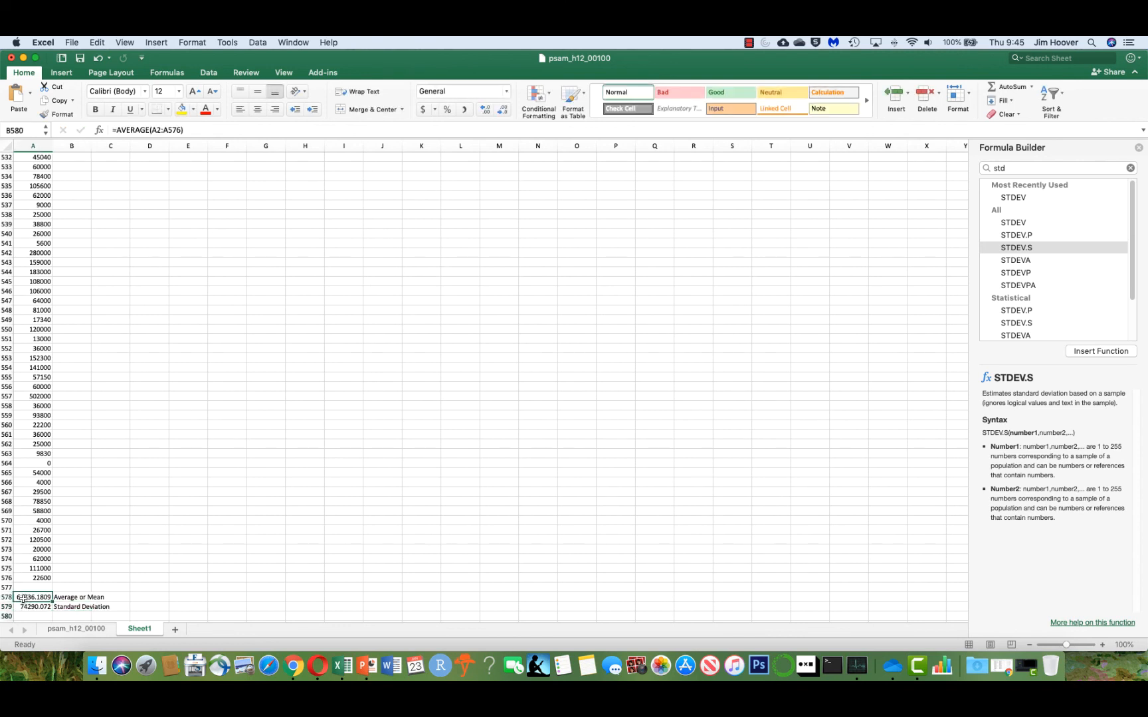
{"action": "left_click", "coordinate": [25, 607]}
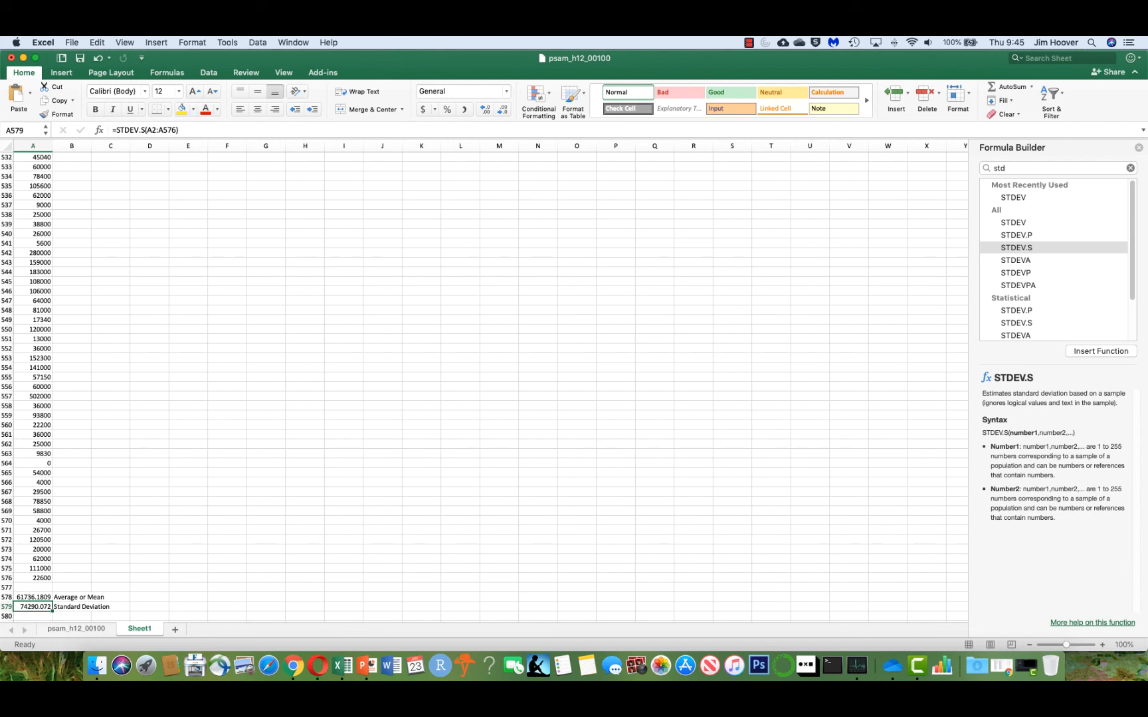
{"action": "key", "text": "Up"}
{"action": "key", "text": "Up"}
{"action": "key", "text": "Up"}
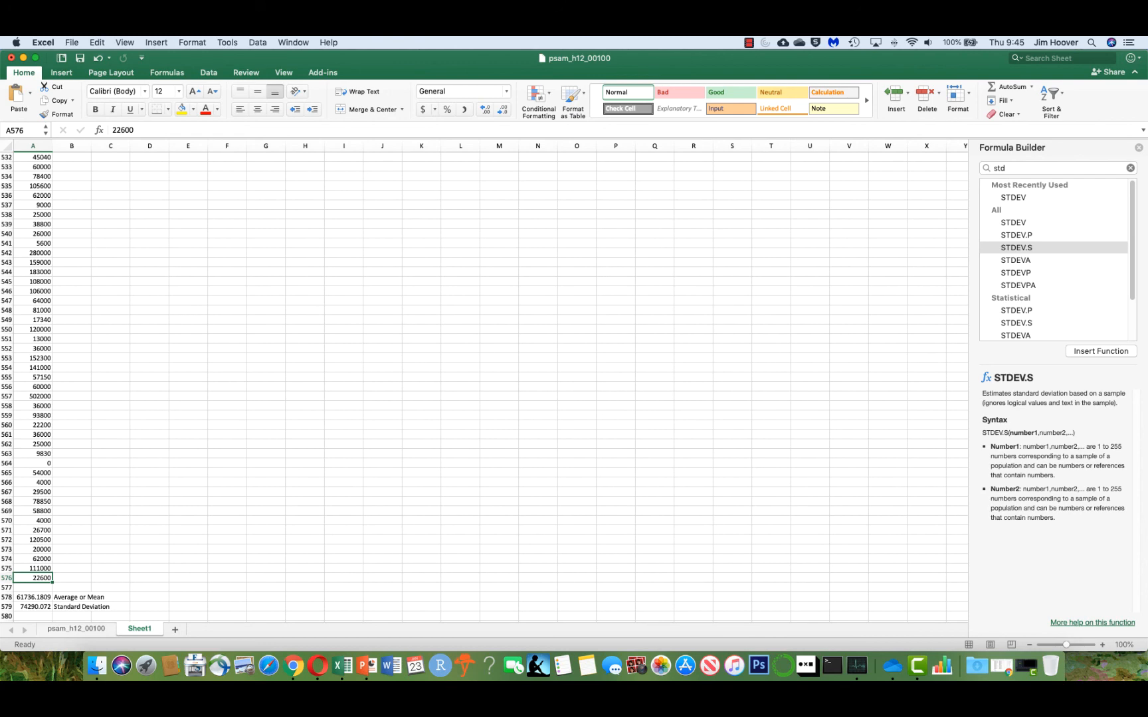
{"action": "key", "text": "super+Up"}
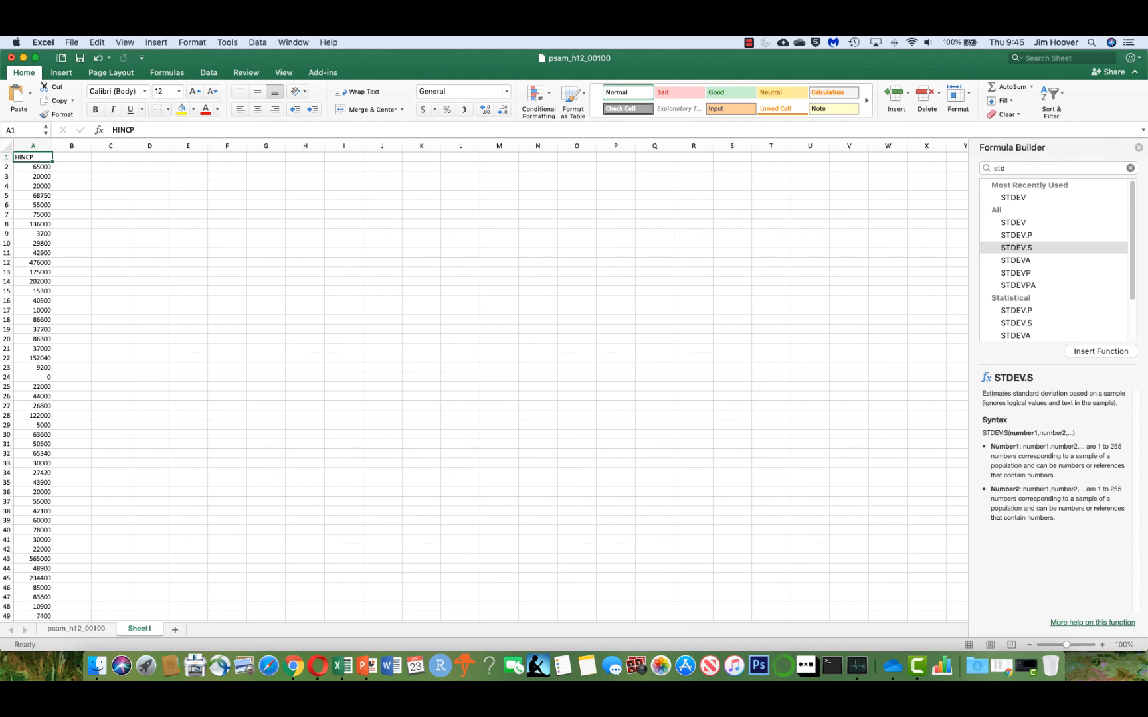
{"action": "left_click", "coordinate": [75, 160]}
{"action": "type", "text": "Standar"}
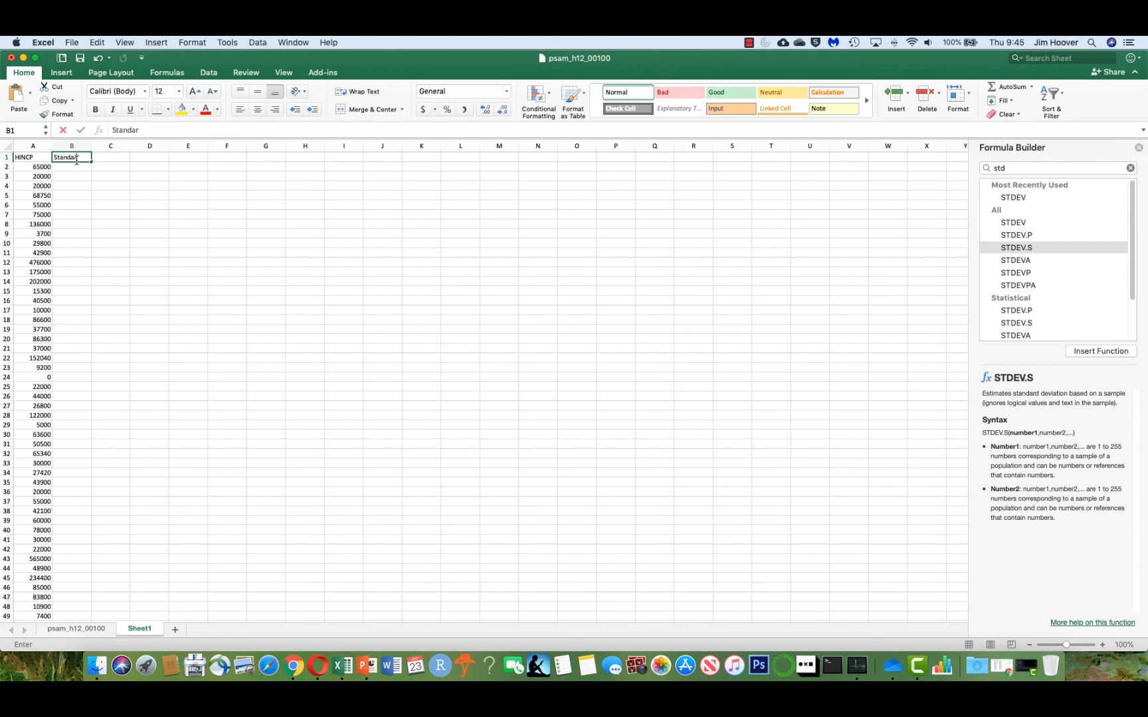
{"action": "type", "text": "dized"}
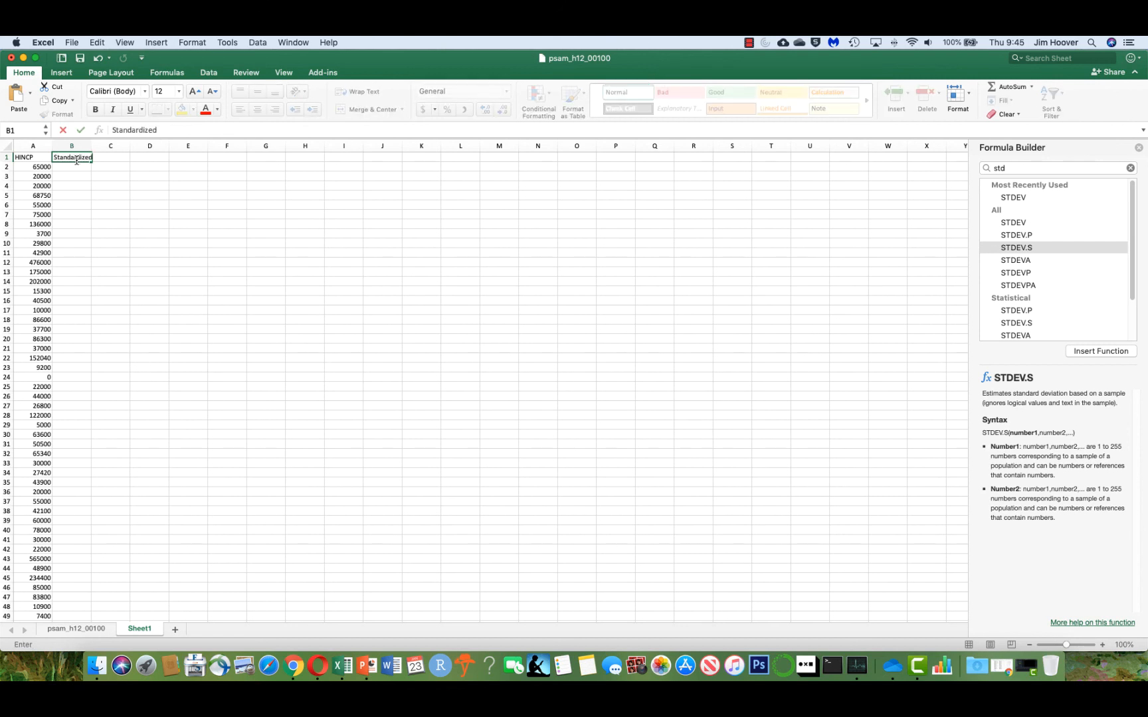
{"action": "key", "text": "Return"}
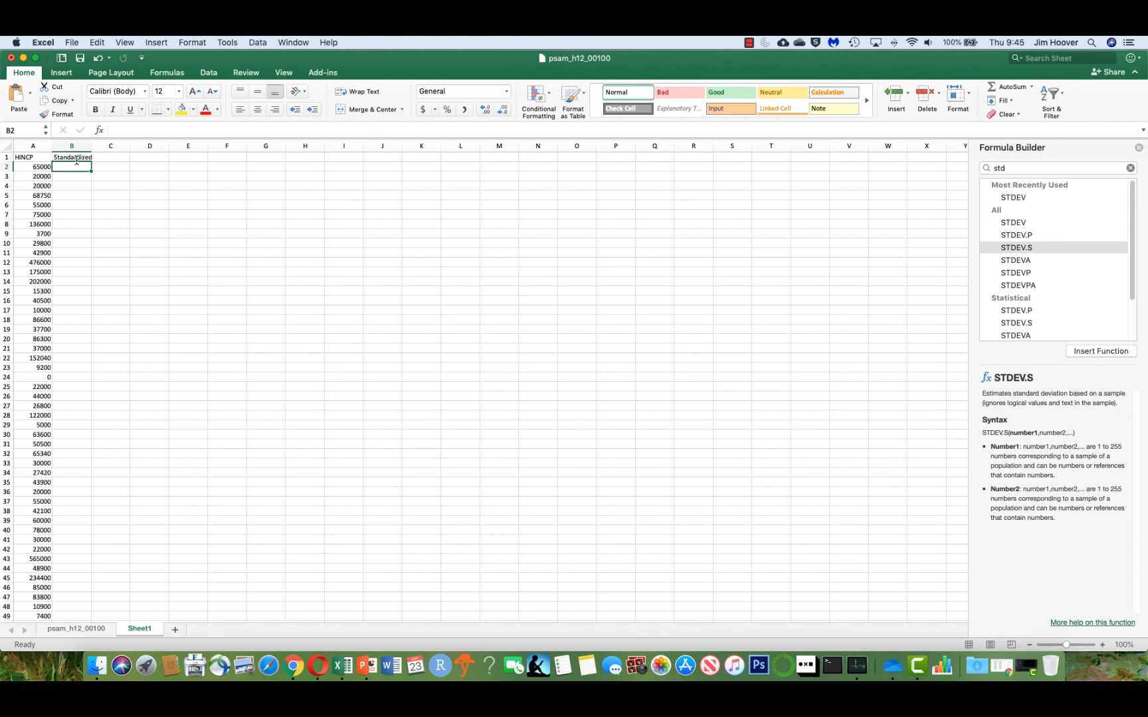
{"action": "type", "text": "="}
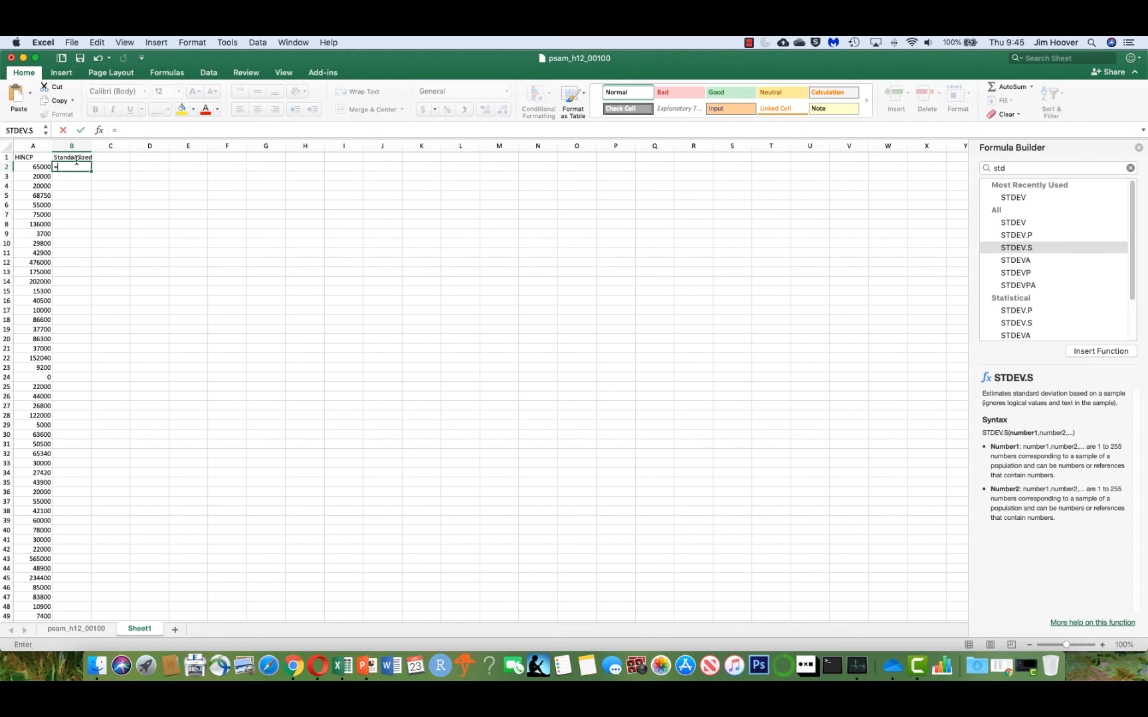
{"action": "left_click", "coordinate": [111, 196]}
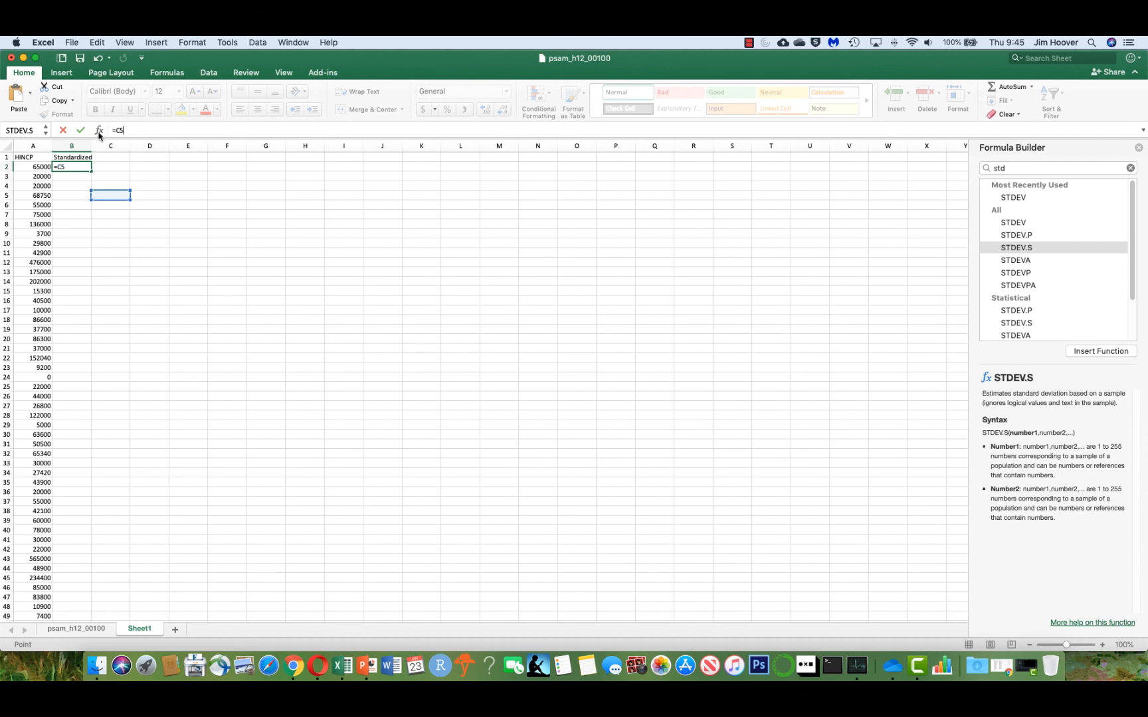
{"action": "left_click", "coordinate": [80, 167]}
{"action": "key", "text": "BackSpace"}
{"action": "key", "text": "BackSpace"}
{"action": "left_click", "coordinate": [988, 168]}
{"action": "type", "text": "st"}
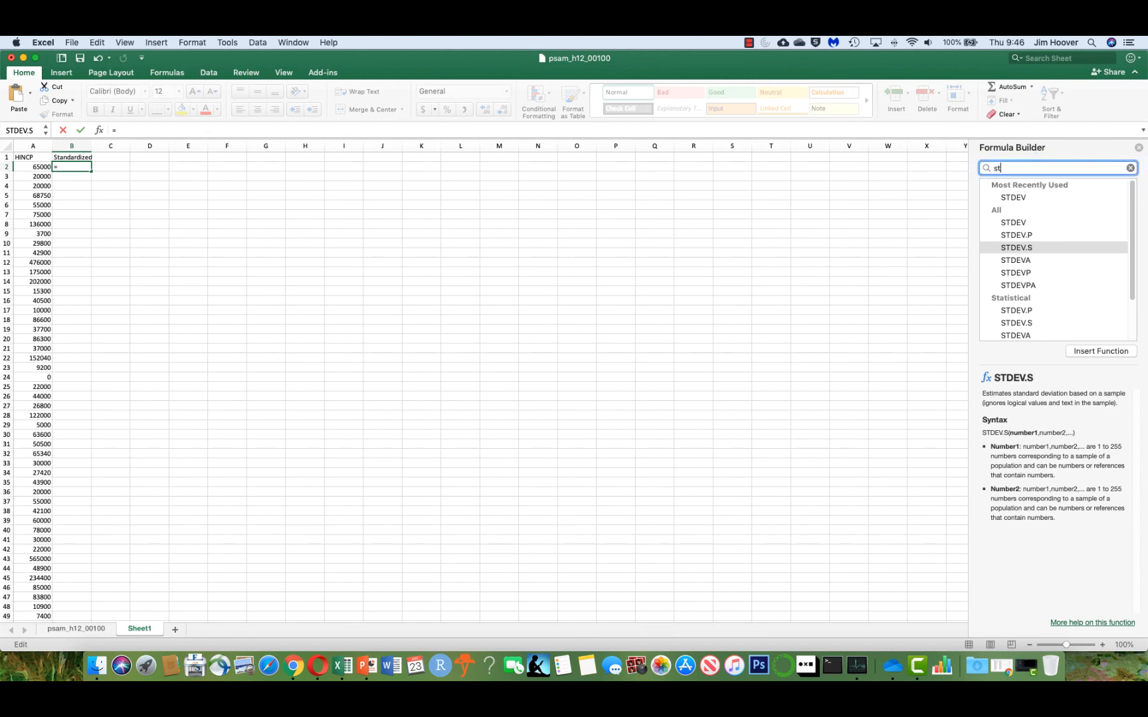
{"action": "type", "text": "andard"}
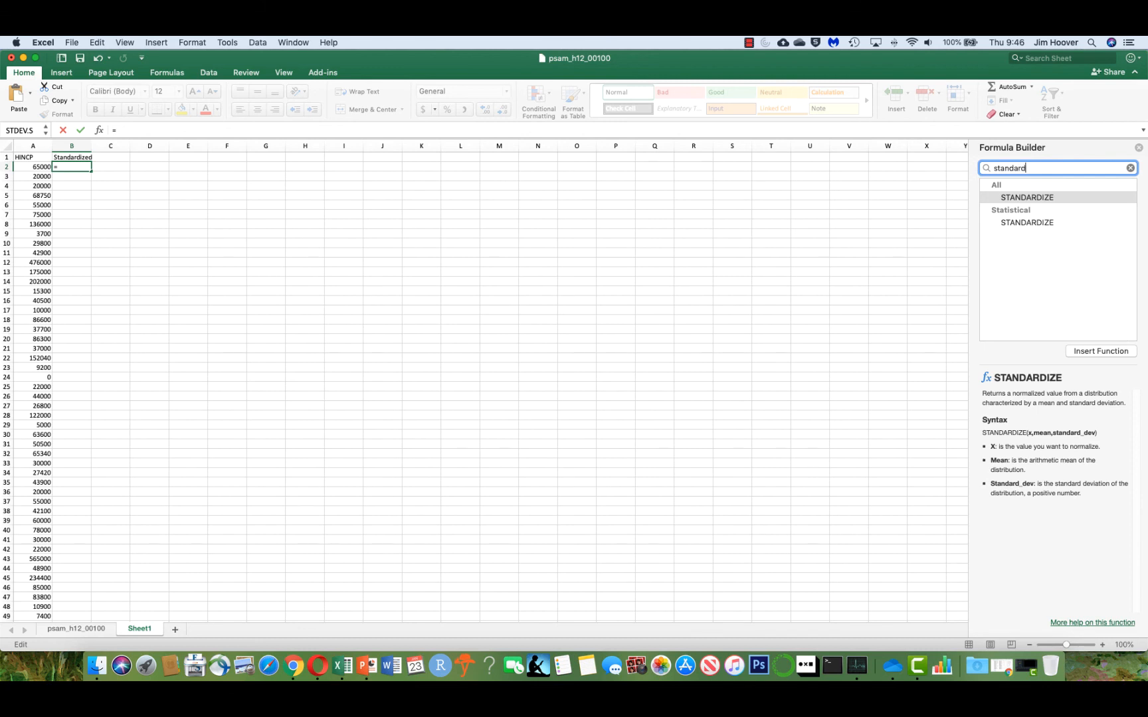
{"action": "left_click", "coordinate": [1028, 200]}
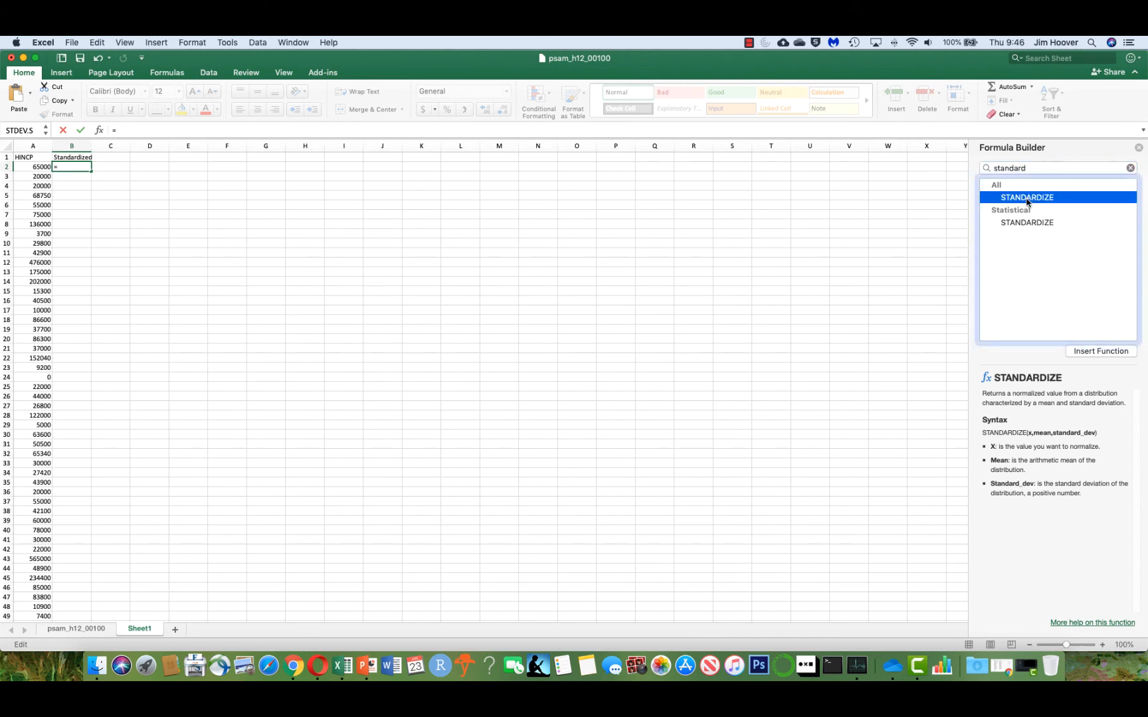
{"action": "double_click", "coordinate": [1028, 199]}
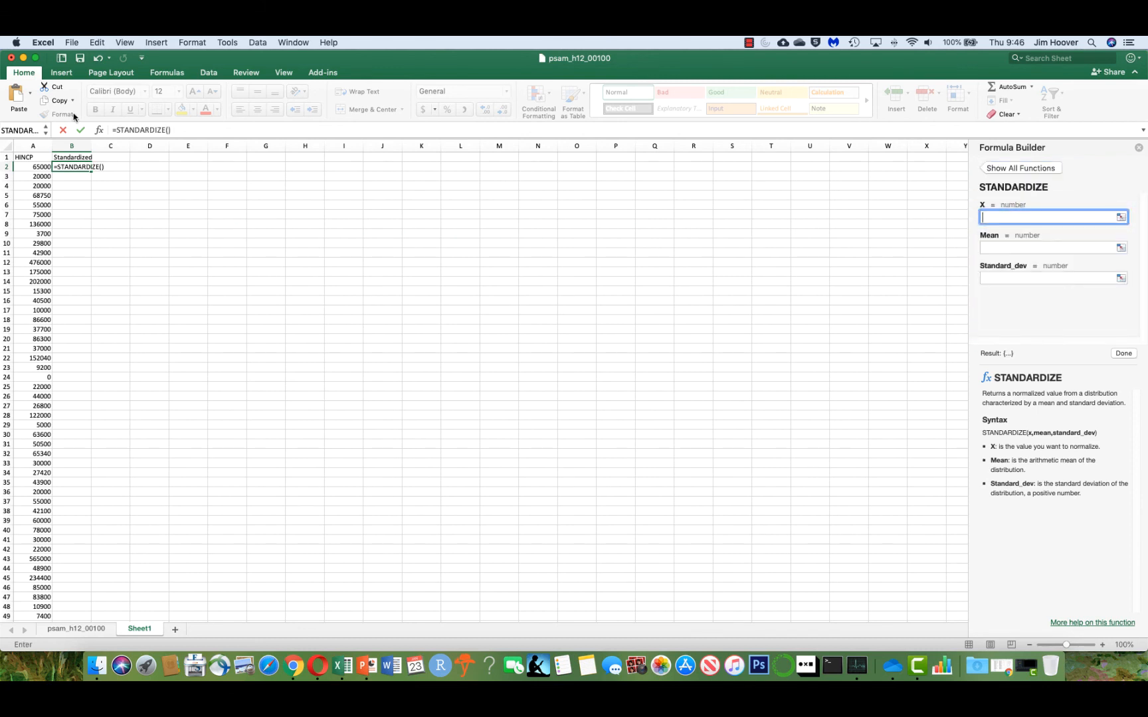
{"action": "left_click", "coordinate": [169, 129]}
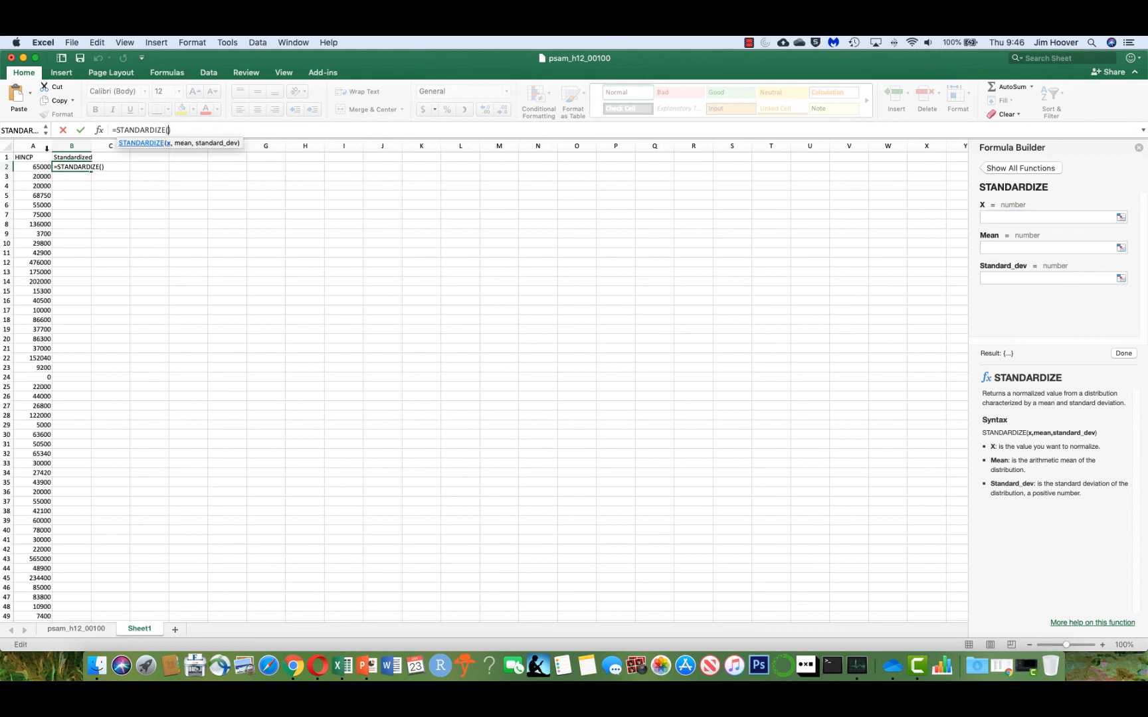
{"action": "left_click", "coordinate": [35, 166]}
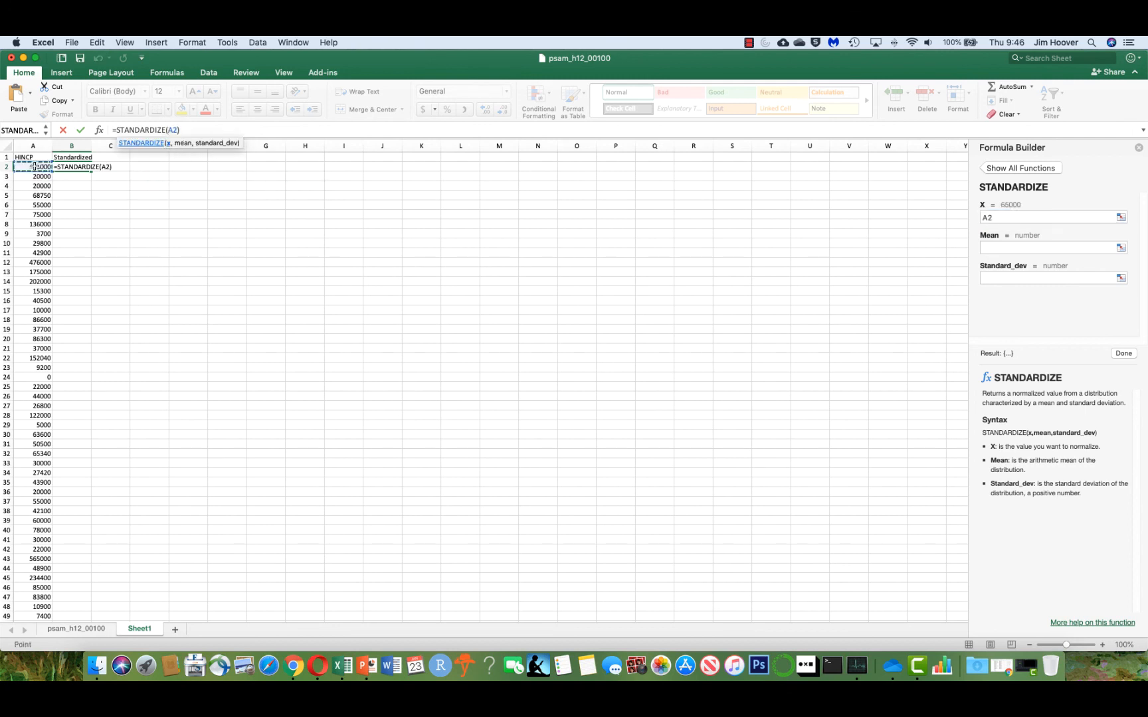
{"action": "type", "text": ","}
{"action": "key", "text": "BackSpace"}
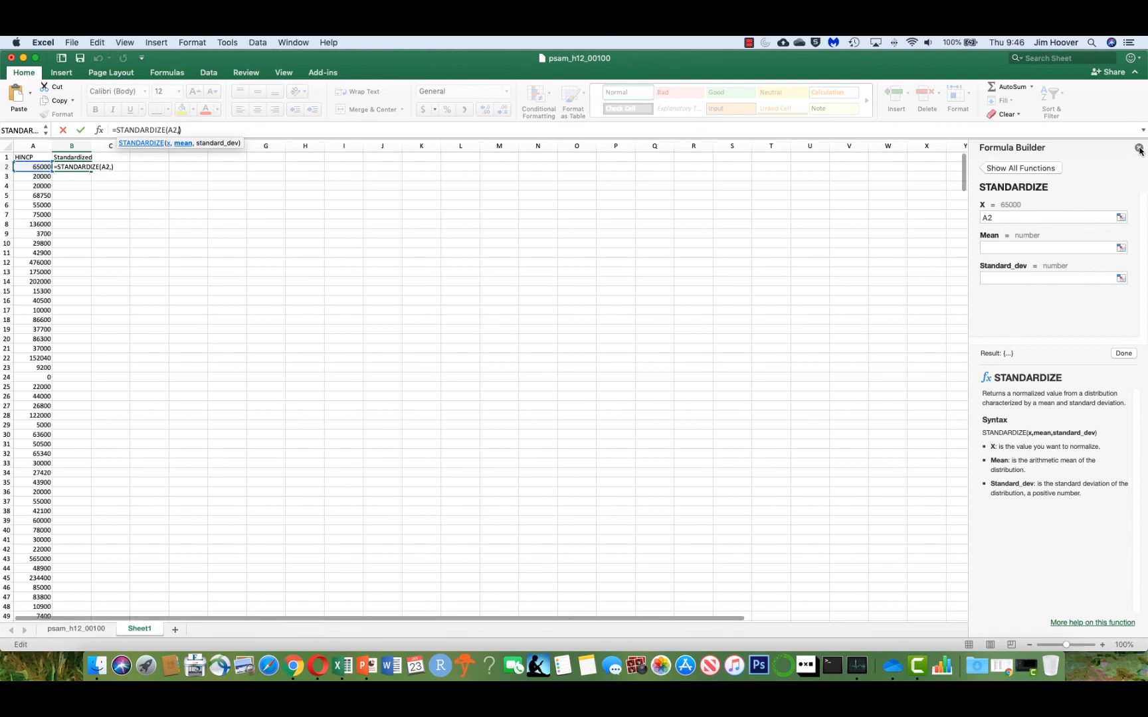
{"action": "key", "text": "Escape"}
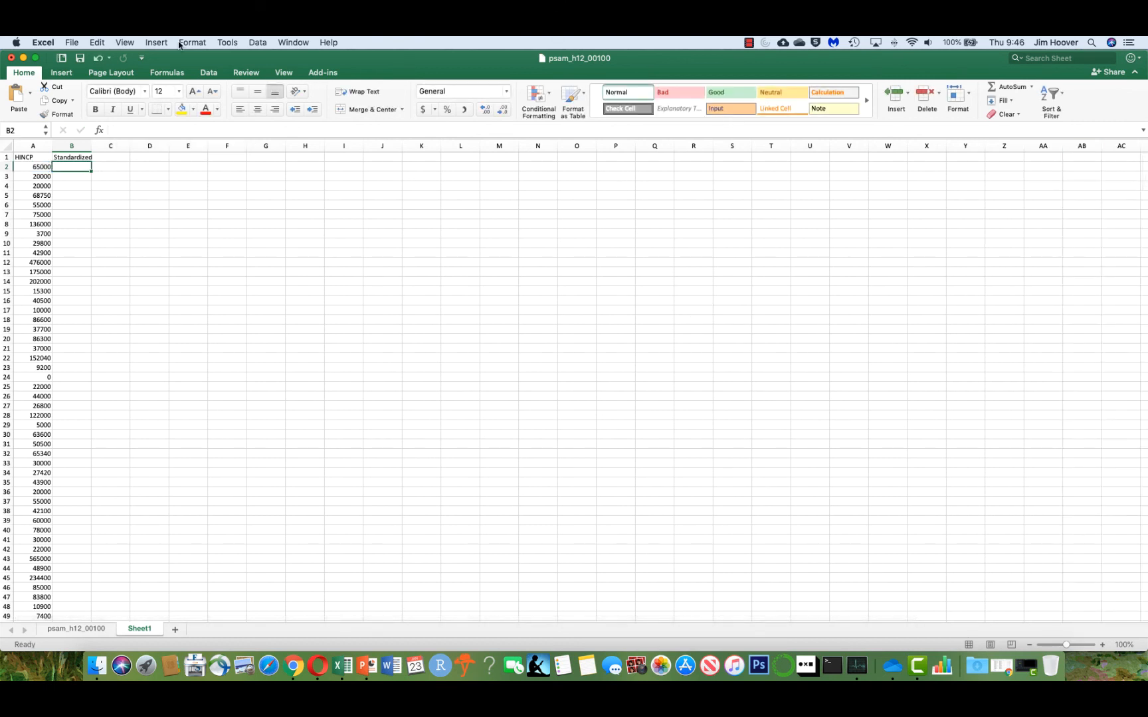
Enter the formula =STANDARDIZE(A2,A$578,A$579) in B2, referencing the mean and standard deviation cells.
{"action": "left_click", "coordinate": [99, 131]}
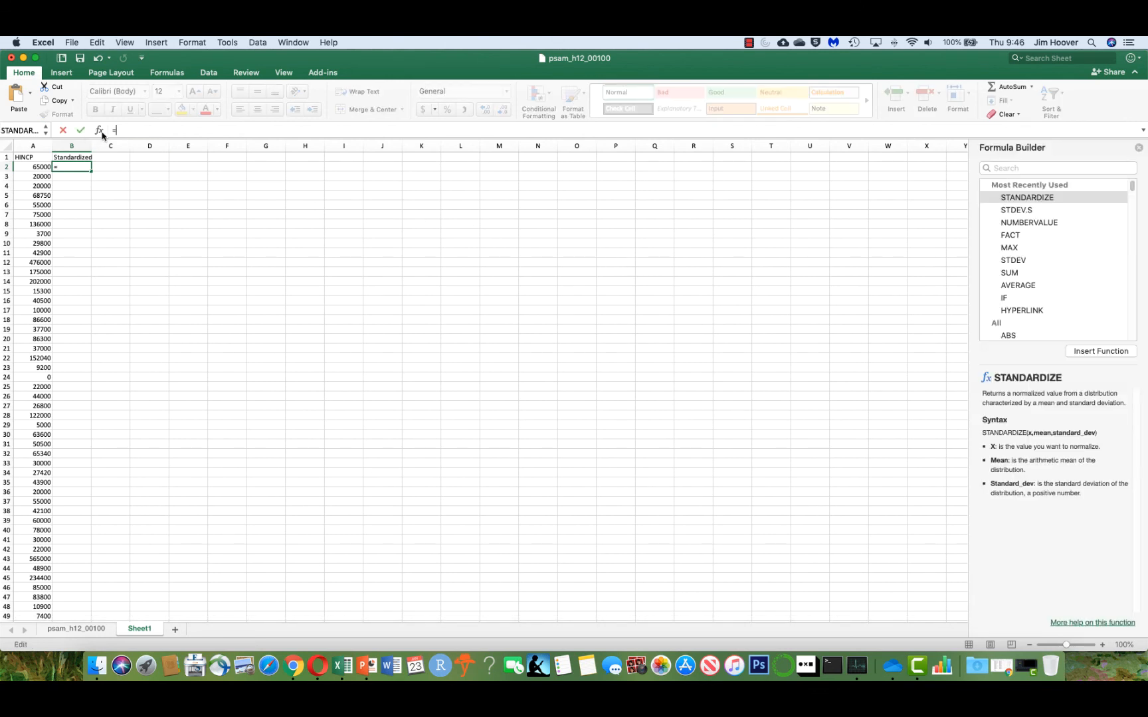
{"action": "type", "text": "standardize("}
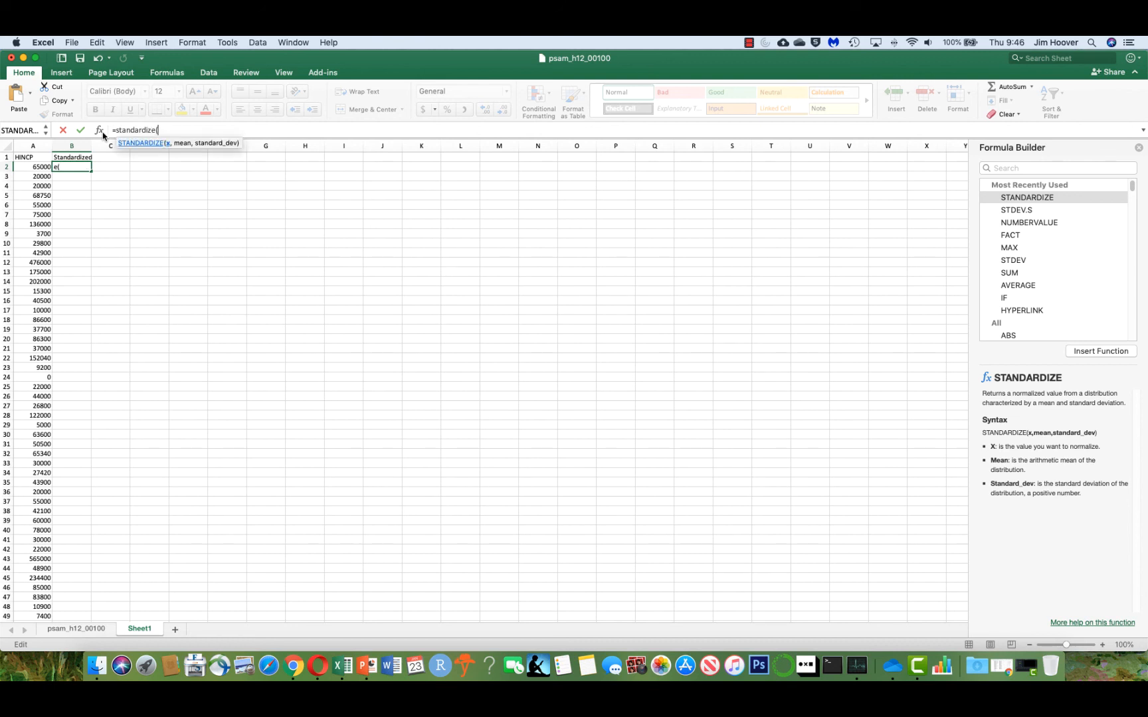
{"action": "type", "text": "2,"}
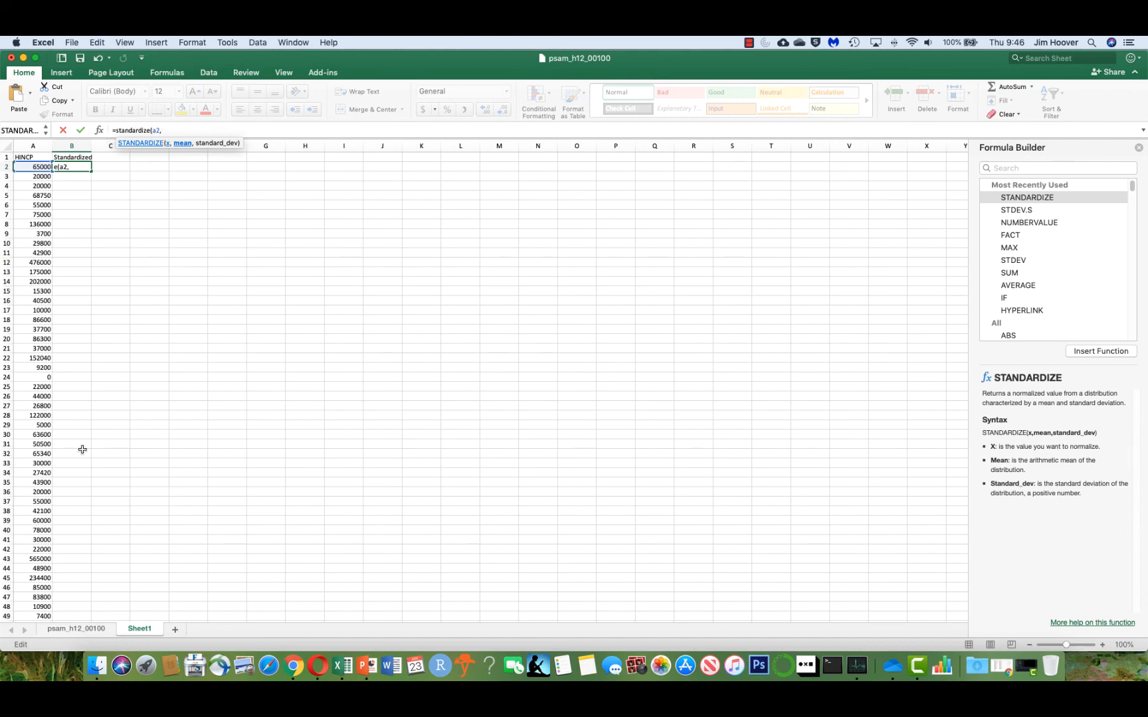
{"action": "scroll", "coordinate": [82, 445], "scroll_direction": "down", "scroll_amount": 10}
{"action": "scroll", "coordinate": [82, 443], "scroll_direction": "down", "scroll_amount": 20}
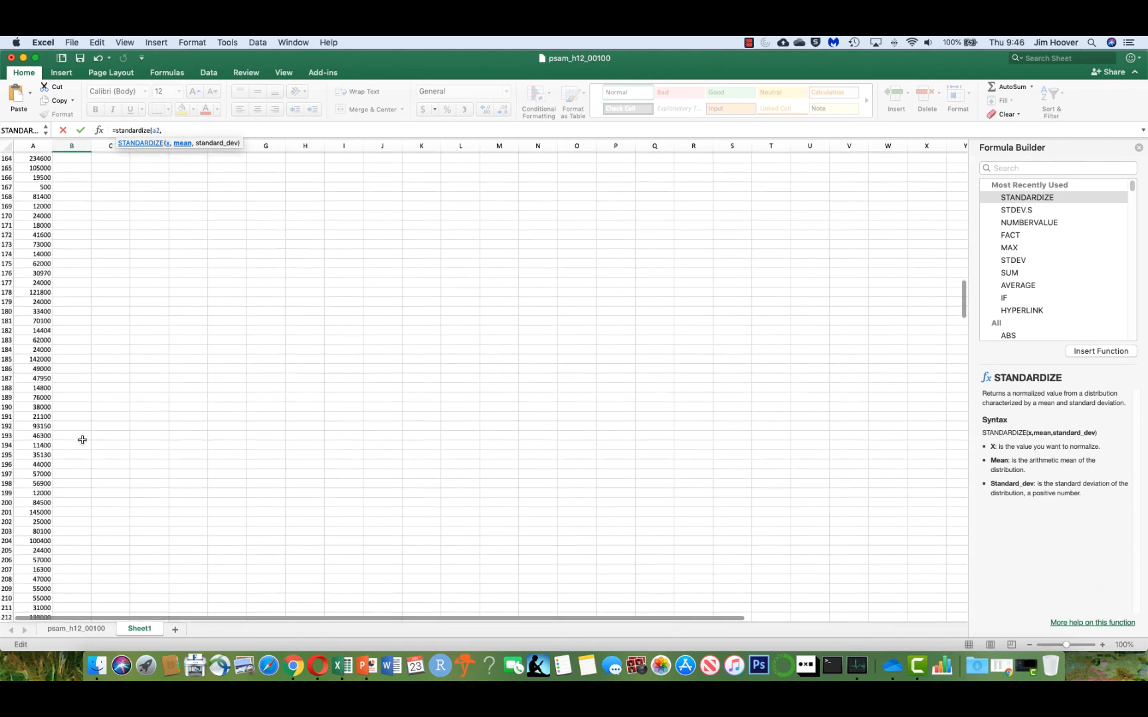
{"action": "scroll", "coordinate": [84, 433], "scroll_direction": "down", "scroll_amount": 20}
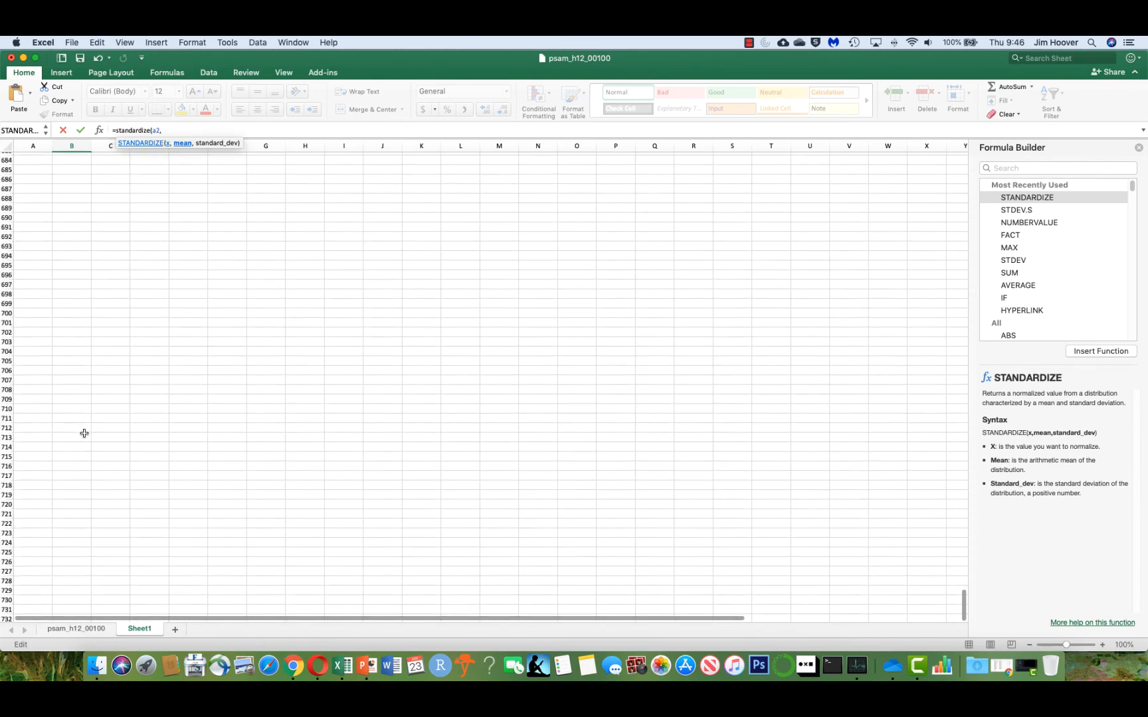
{"action": "scroll", "coordinate": [87, 429], "scroll_direction": "up", "scroll_amount": 10}
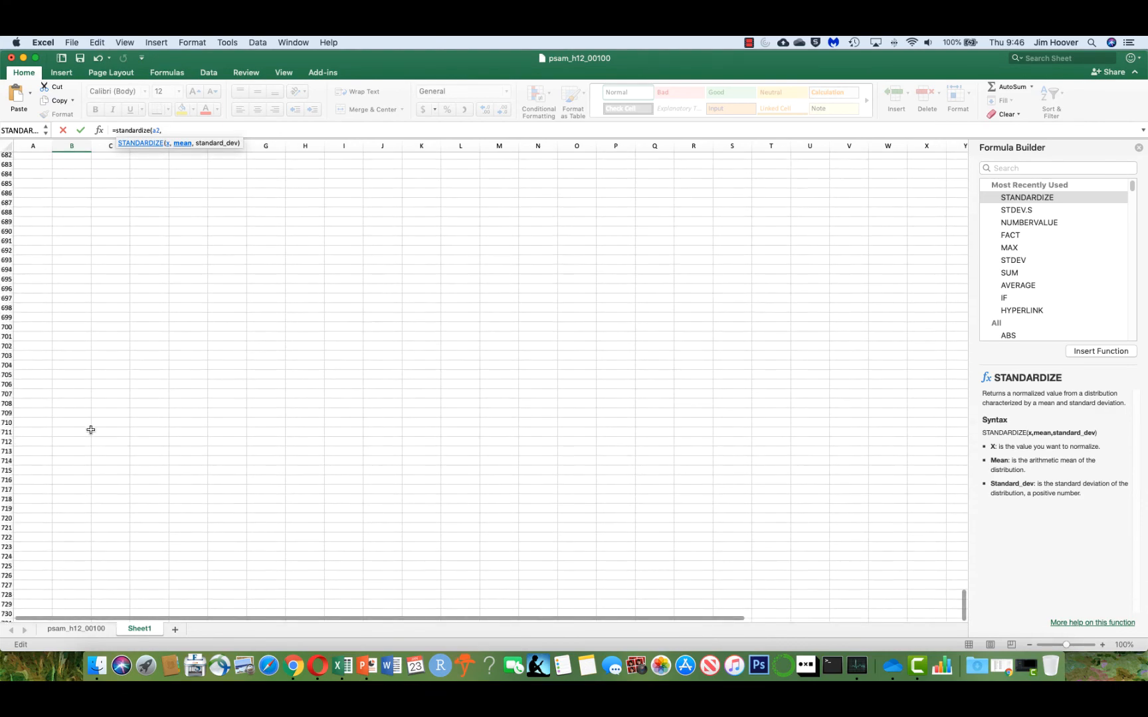
{"action": "scroll", "coordinate": [94, 428], "scroll_direction": "up", "scroll_amount": 9}
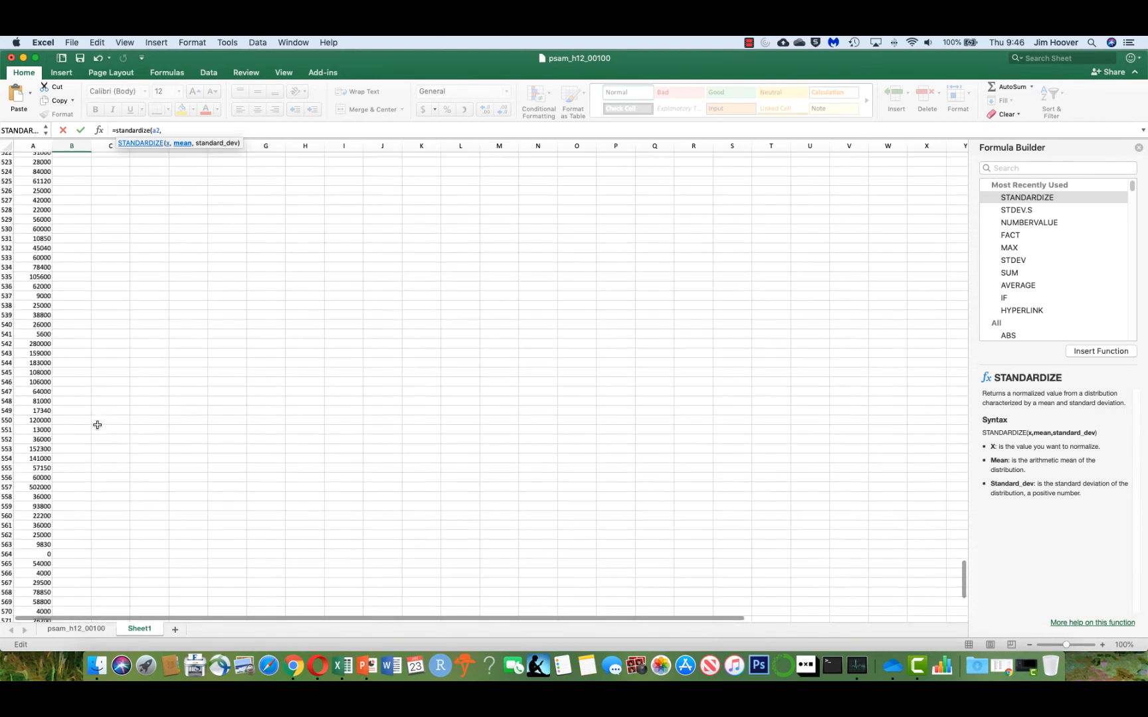
{"action": "scroll", "coordinate": [97, 423], "scroll_direction": "down", "scroll_amount": 2}
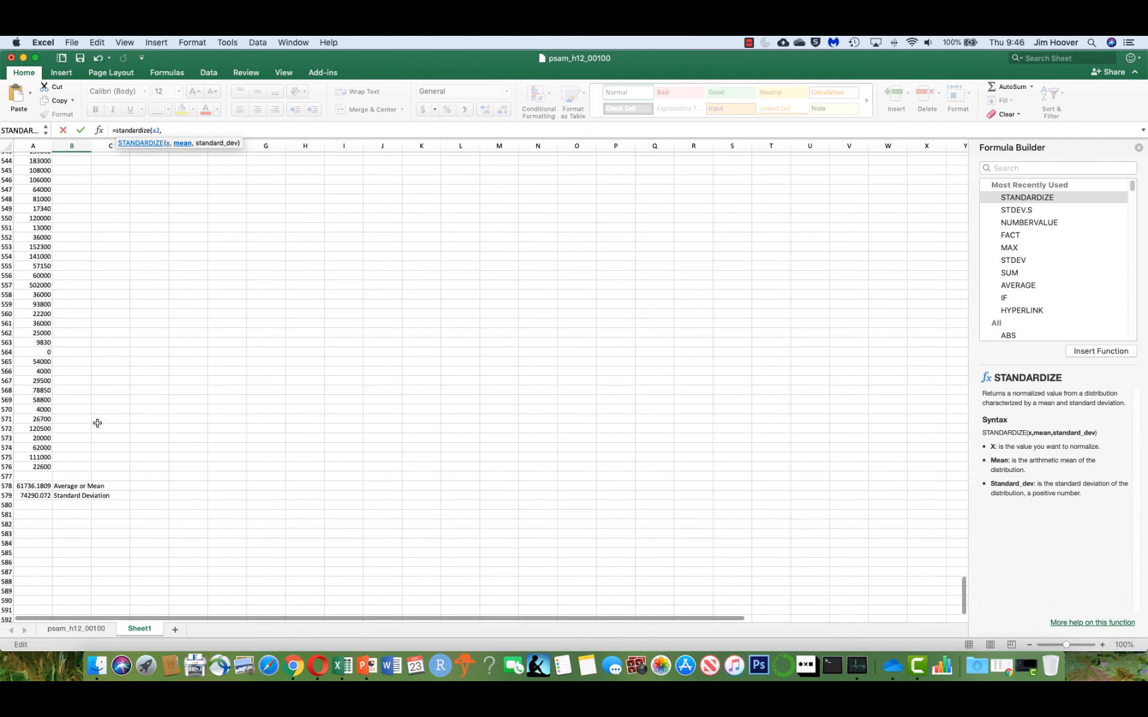
{"action": "left_click", "coordinate": [39, 486]}
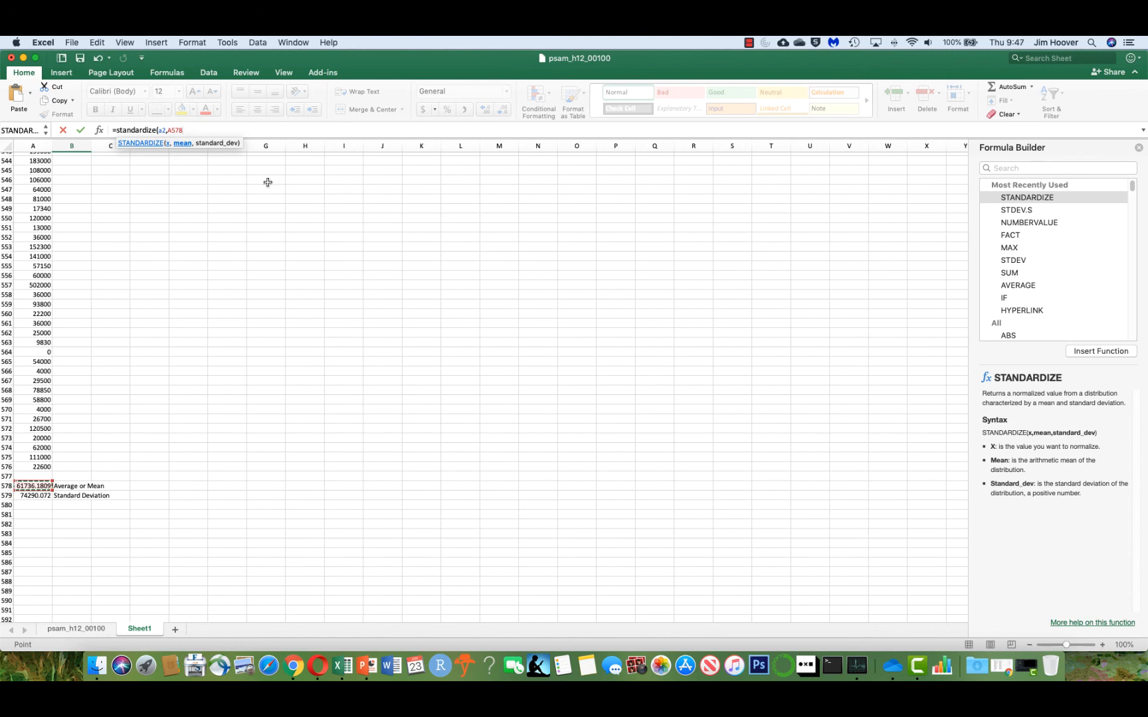
{"action": "left_click", "coordinate": [171, 131]}
{"action": "type", "text": "$"}
{"action": "type", "text": ","}
{"action": "left_click", "coordinate": [27, 497]}
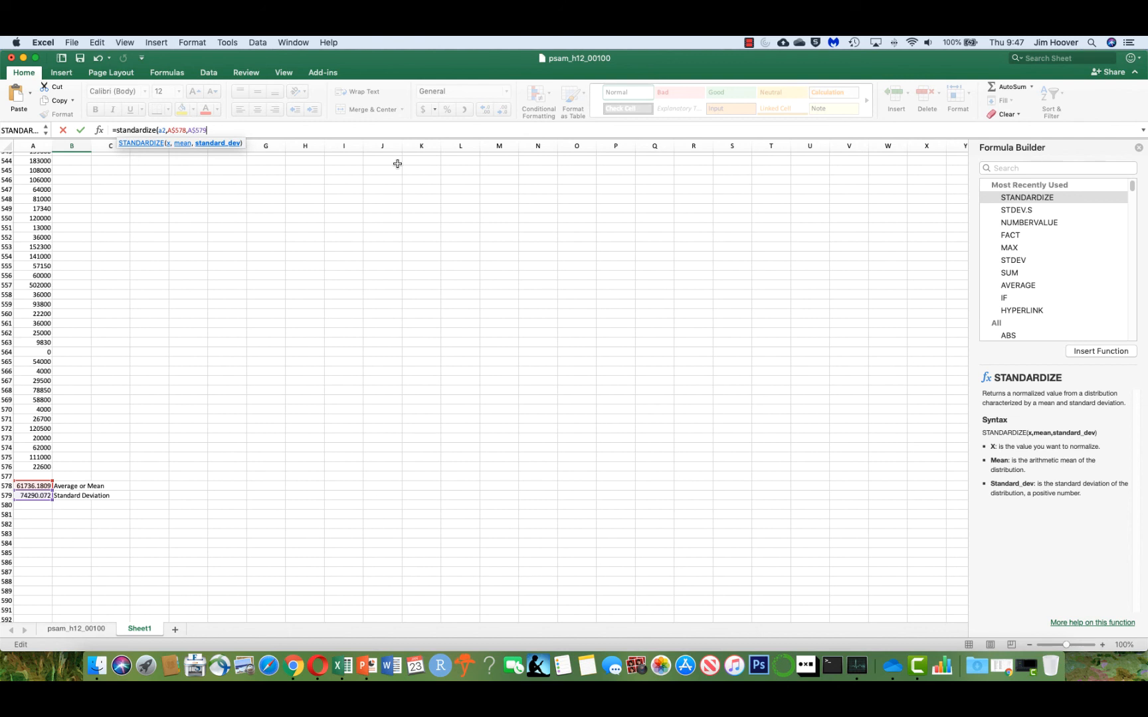
{"action": "type", "text": ")"}
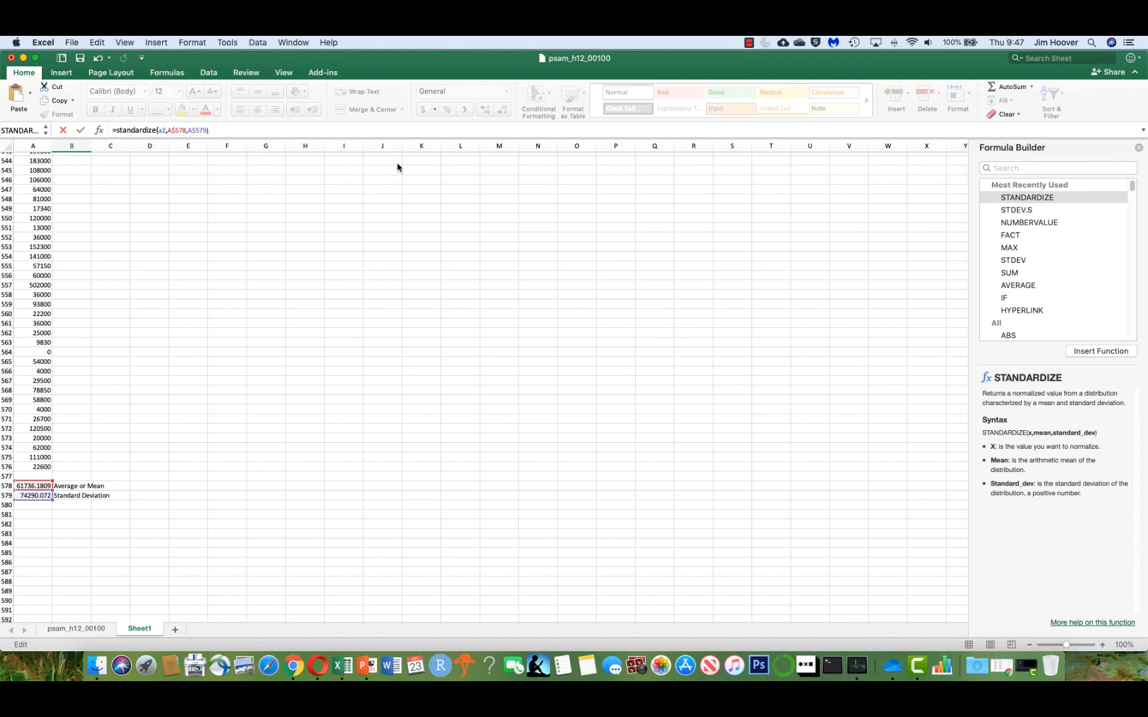
{"action": "key", "text": "Return"}
Fill the B2 standardize formula down the Standardized column to row 576.
{"action": "scroll", "coordinate": [28, 184], "scroll_direction": "down", "scroll_amount": 4}
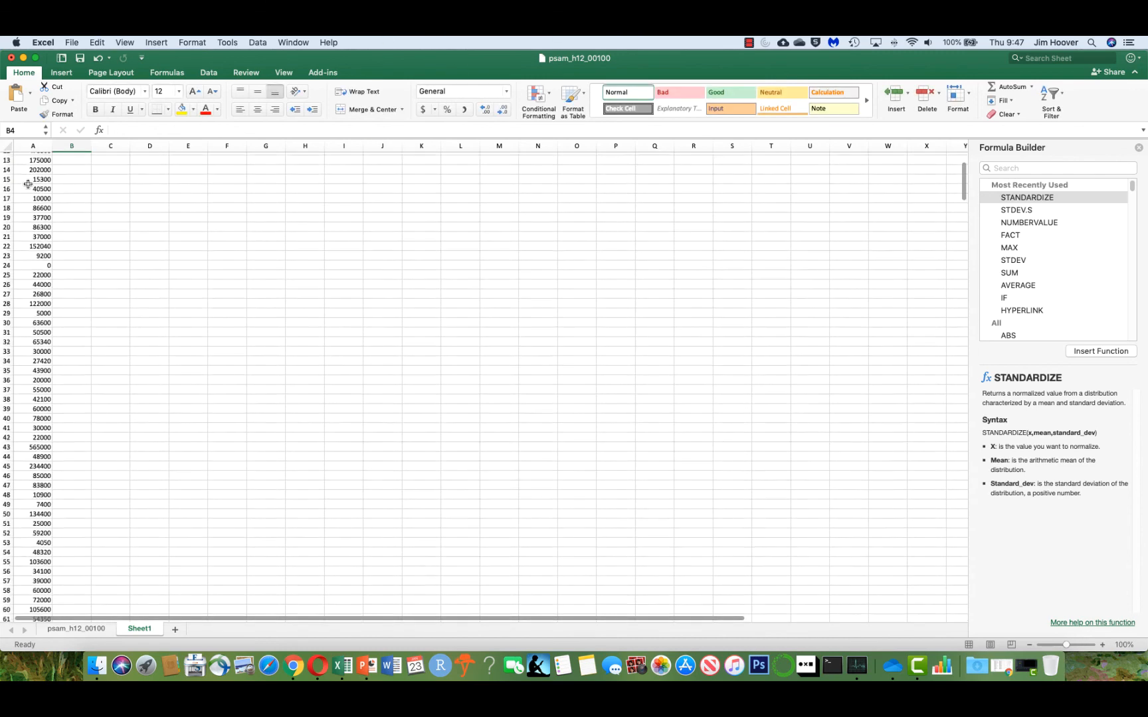
{"action": "left_click_drag", "start_coordinate": [29, 172], "coordinate": [30, 180]}
{"action": "scroll", "coordinate": [38, 277], "scroll_direction": "down", "scroll_amount": 4}
{"action": "scroll", "coordinate": [41, 277], "scroll_direction": "up", "scroll_amount": 8}
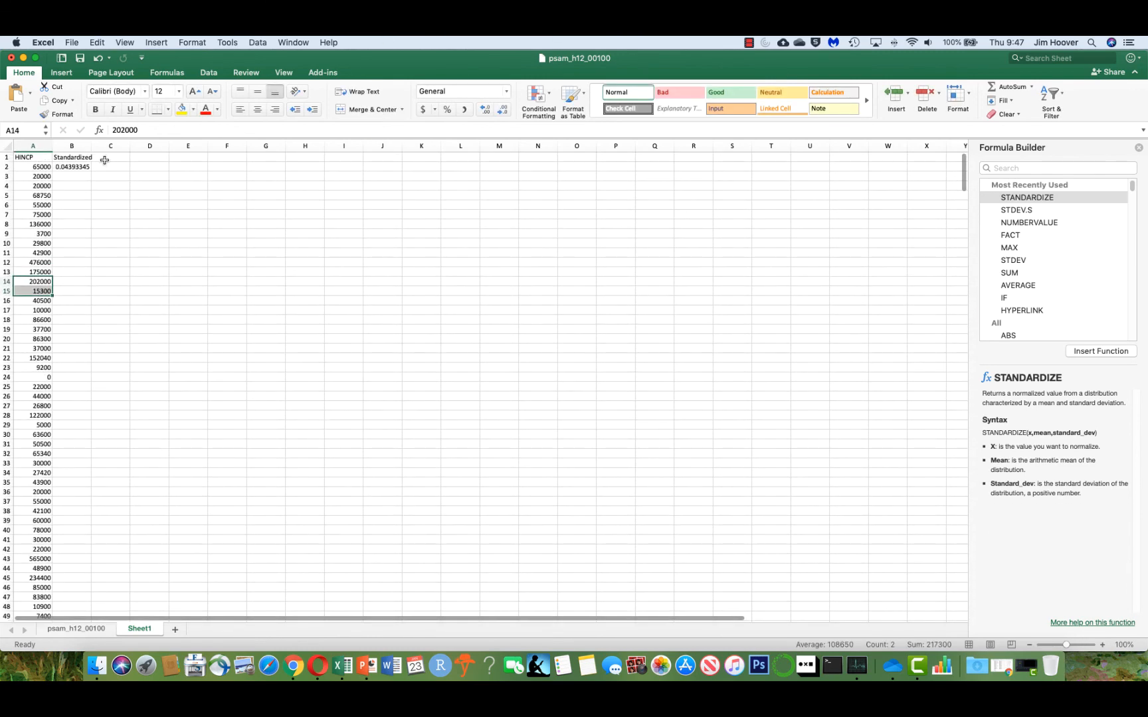
{"action": "left_click", "coordinate": [83, 169]}
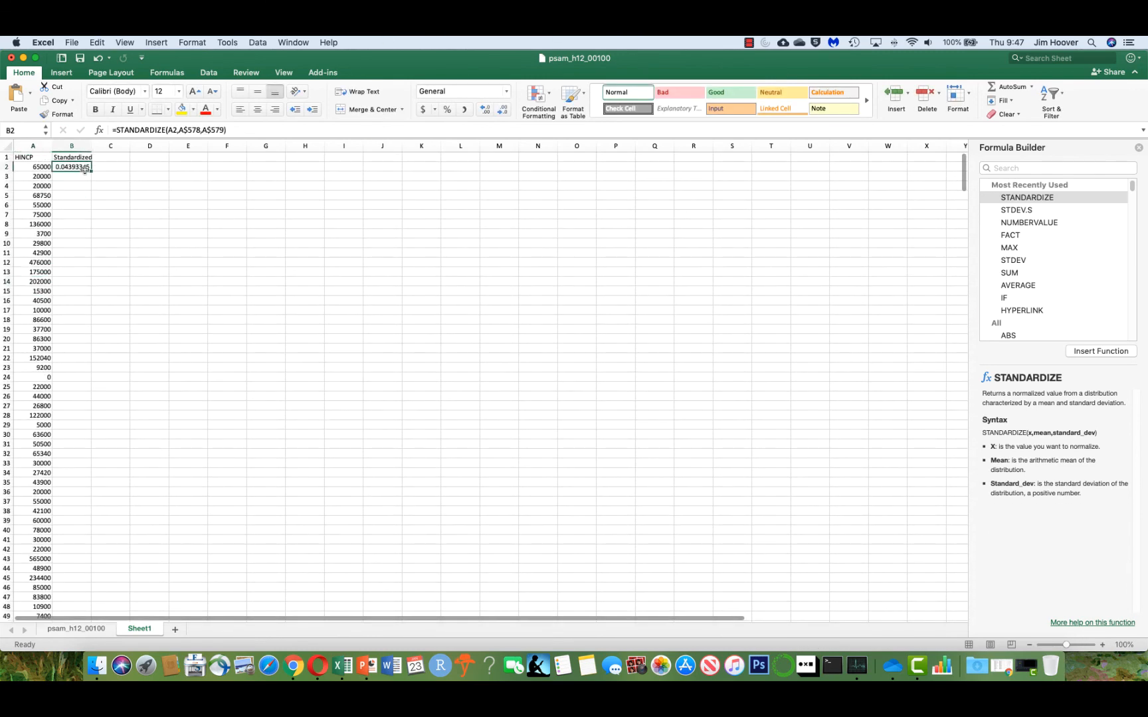
{"action": "left_click", "coordinate": [31, 166]}
{"action": "left_click", "coordinate": [83, 168]}
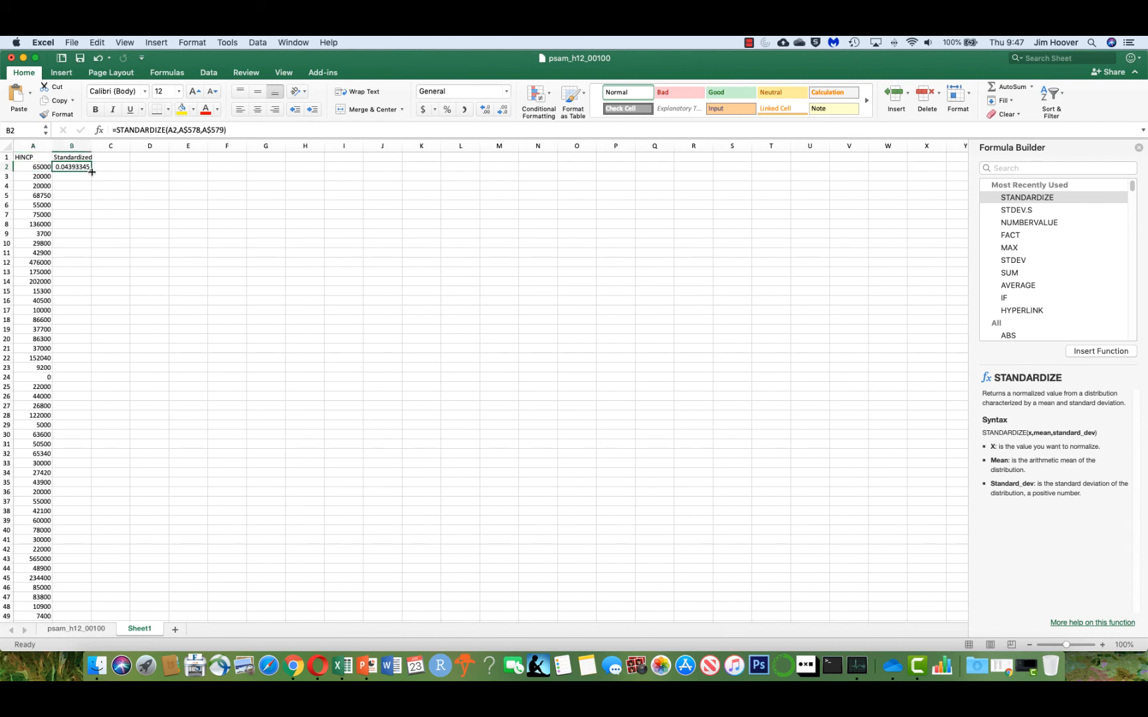
{"action": "left_click_drag", "start_coordinate": [92, 172], "coordinate": [73, 589]}
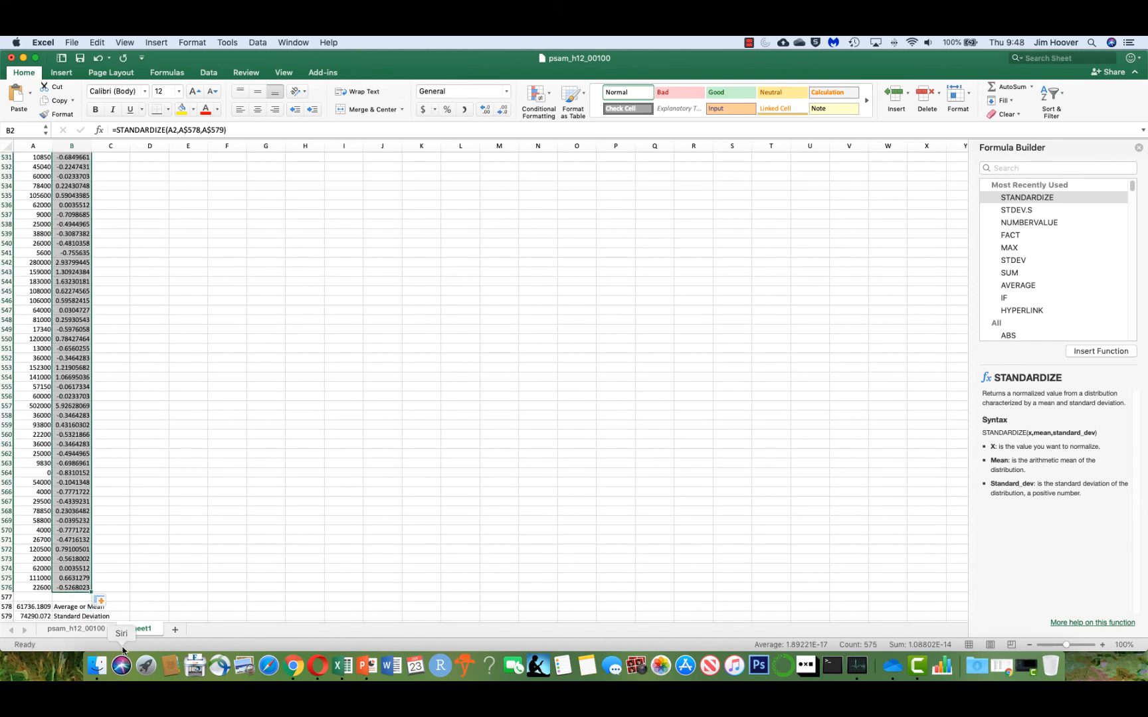
Sort the HINCP data from largest to smallest by the standardized values.
{"action": "scroll", "coordinate": [68, 466], "scroll_direction": "down", "scroll_amount": 1}
{"action": "left_click", "coordinate": [67, 465]}
{"action": "scroll", "coordinate": [68, 466], "scroll_direction": "down", "scroll_amount": 15}
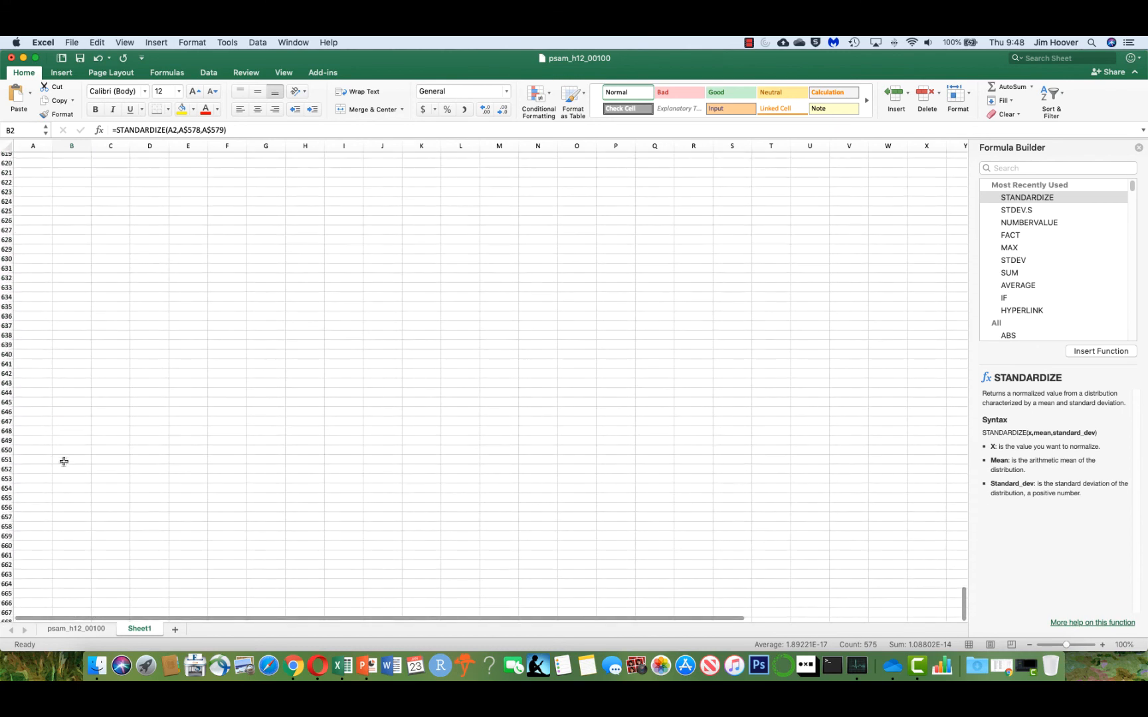
{"action": "scroll", "coordinate": [81, 455], "scroll_direction": "up", "scroll_amount": 1}
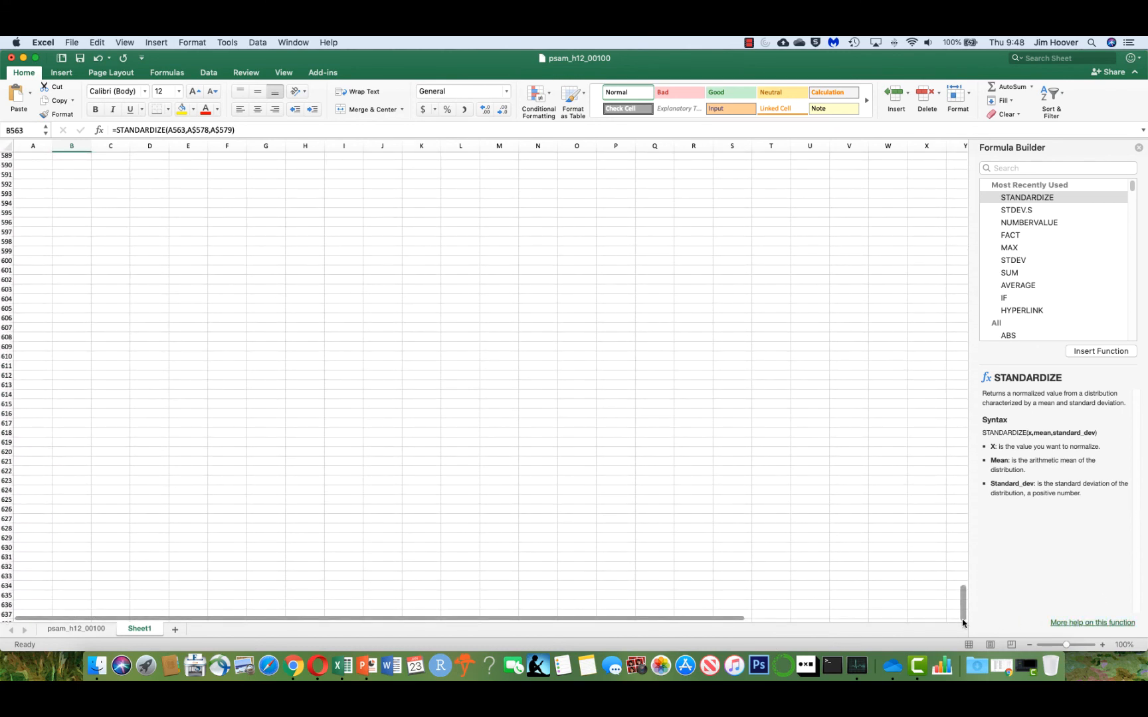
{"action": "left_click_drag", "start_coordinate": [965, 618], "coordinate": [957, 178]}
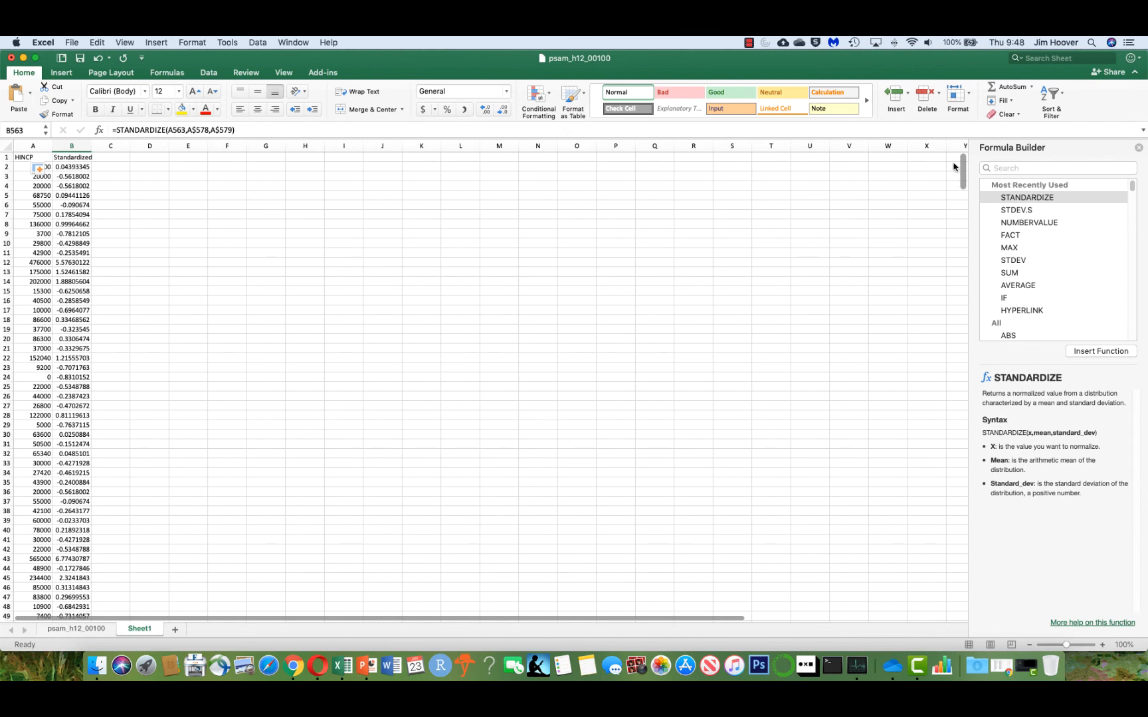
{"action": "left_click", "coordinate": [75, 166]}
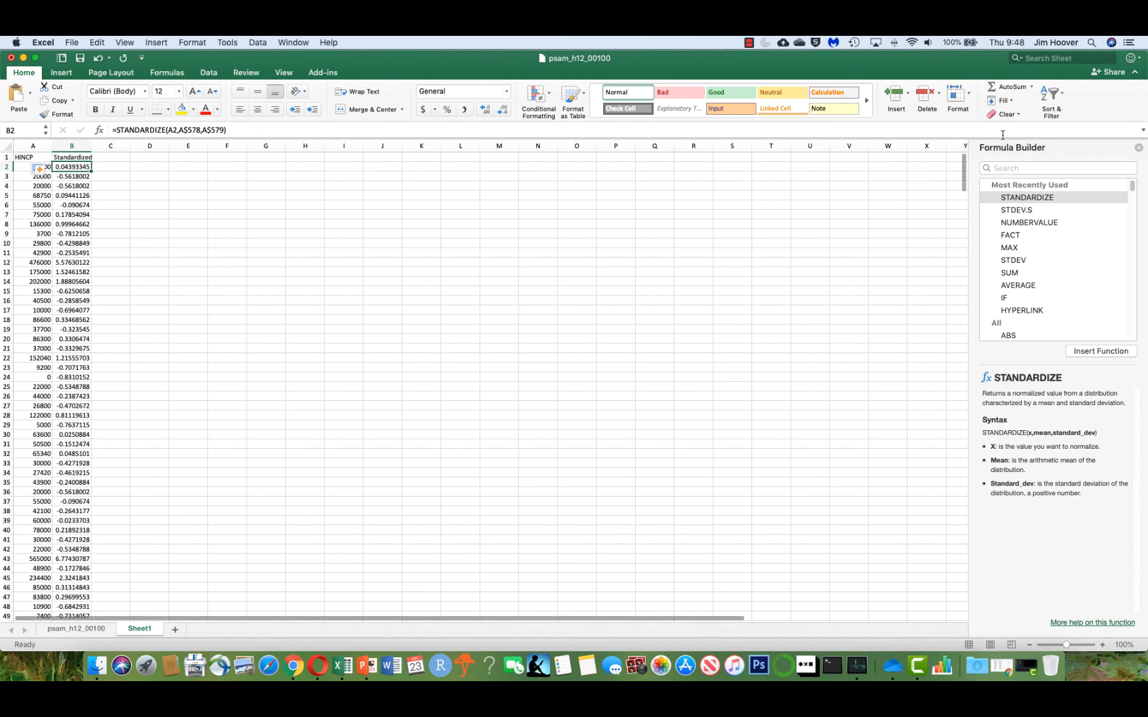
{"action": "left_click", "coordinate": [1061, 96]}
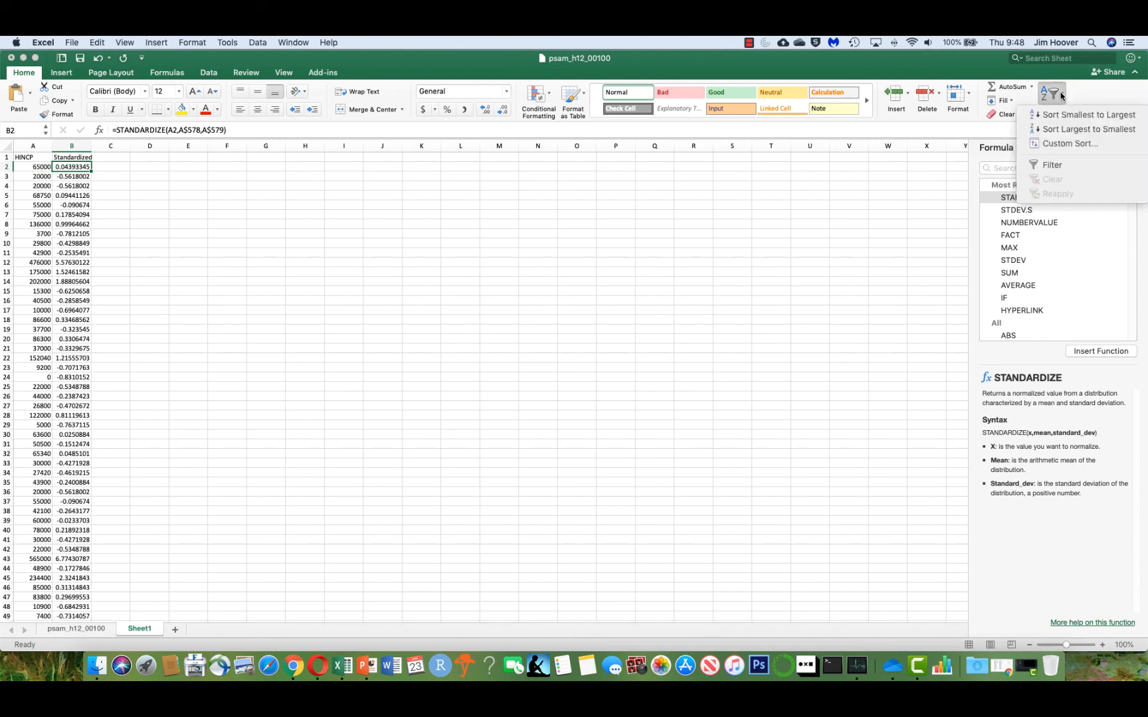
{"action": "left_click", "coordinate": [1063, 129]}
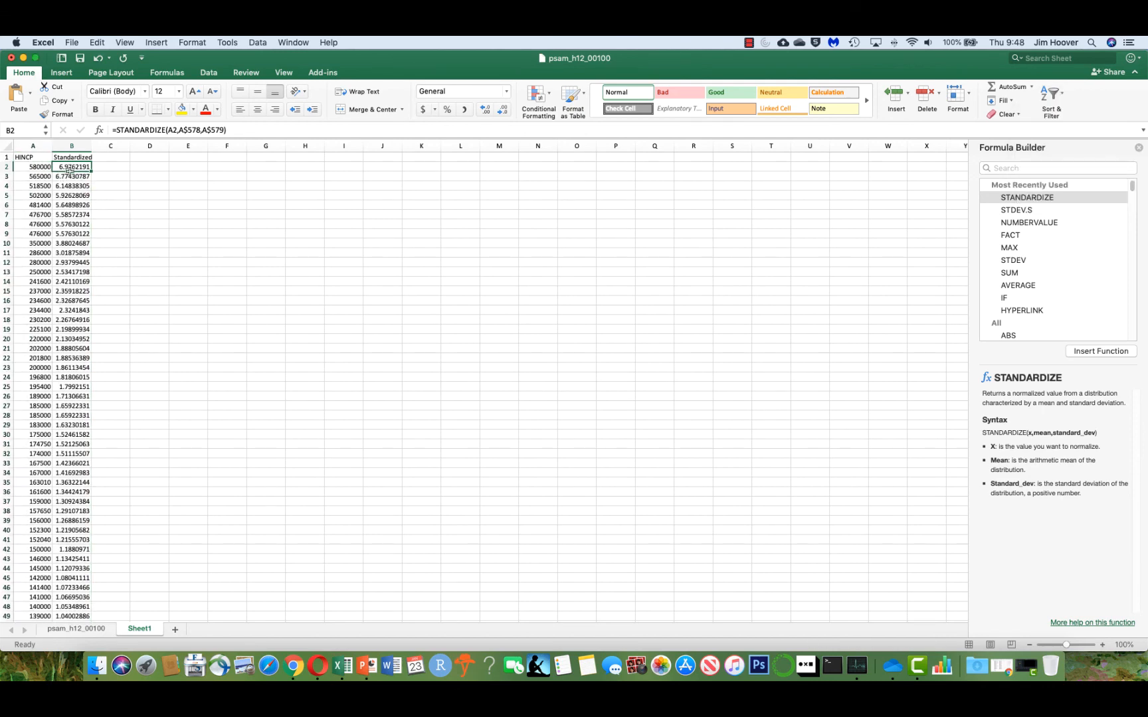
Select the standardized values from B2 down to B20.
{"action": "scroll", "coordinate": [69, 254], "scroll_direction": "down", "scroll_amount": 1}
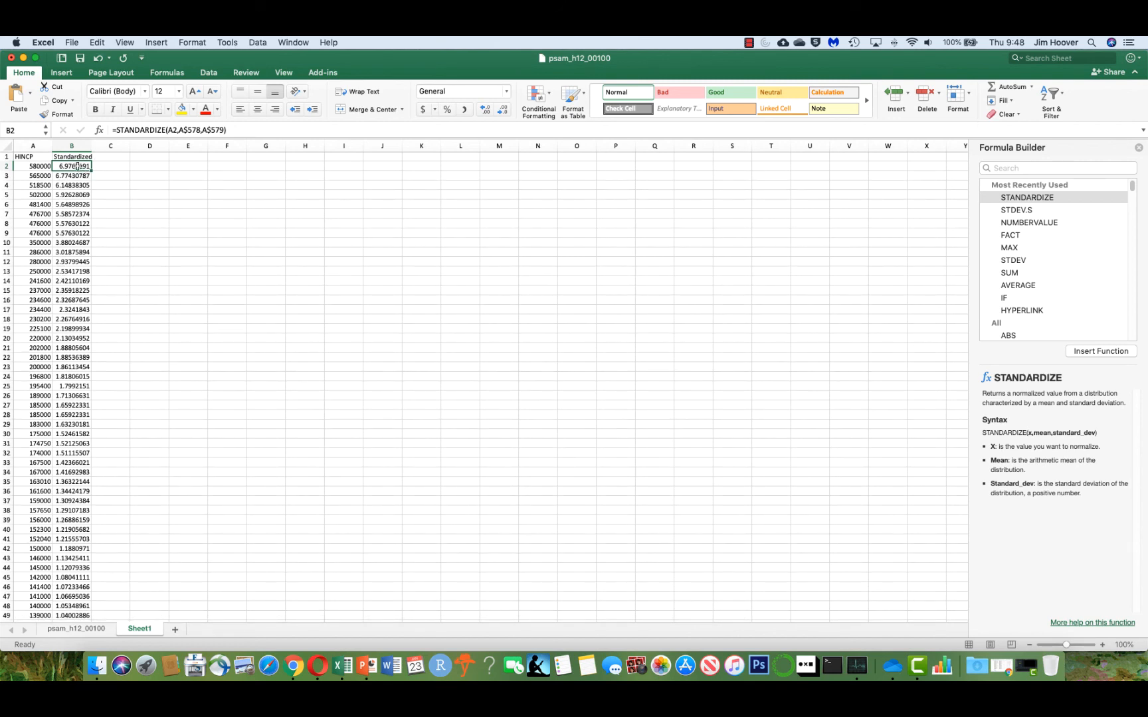
{"action": "left_click_drag", "start_coordinate": [78, 166], "coordinate": [65, 341]}
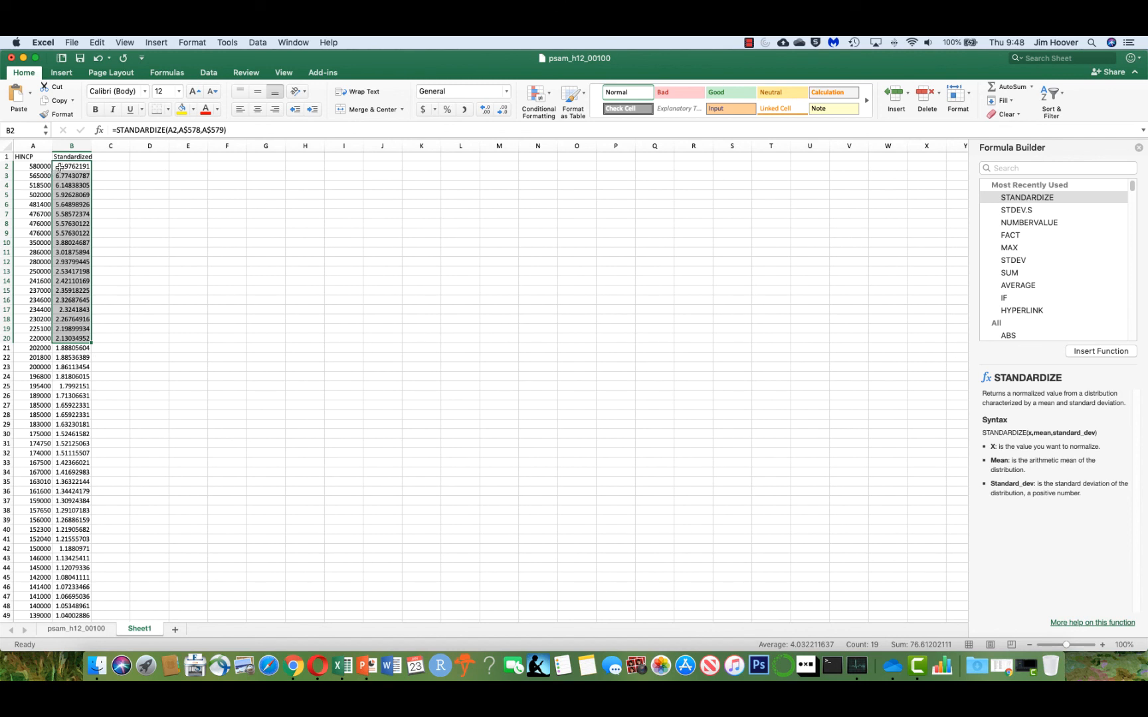
{"action": "left_click_drag", "start_coordinate": [62, 166], "coordinate": [57, 339]}
{"action": "left_click_drag", "start_coordinate": [59, 335], "coordinate": [59, 337]}
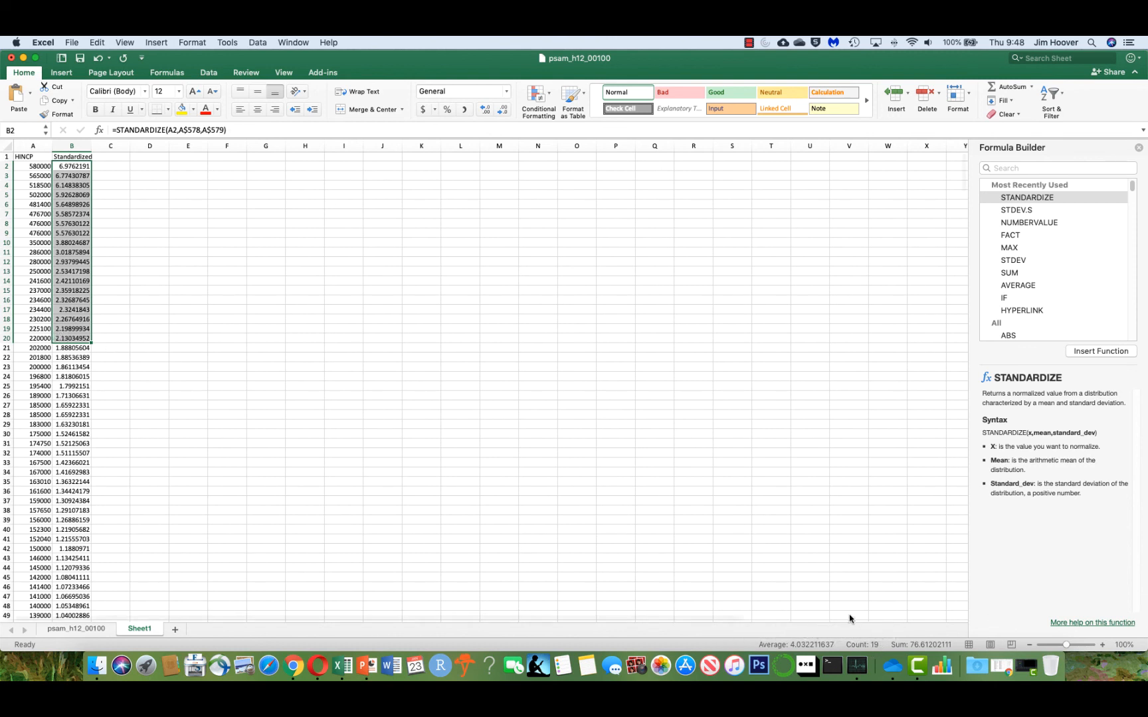